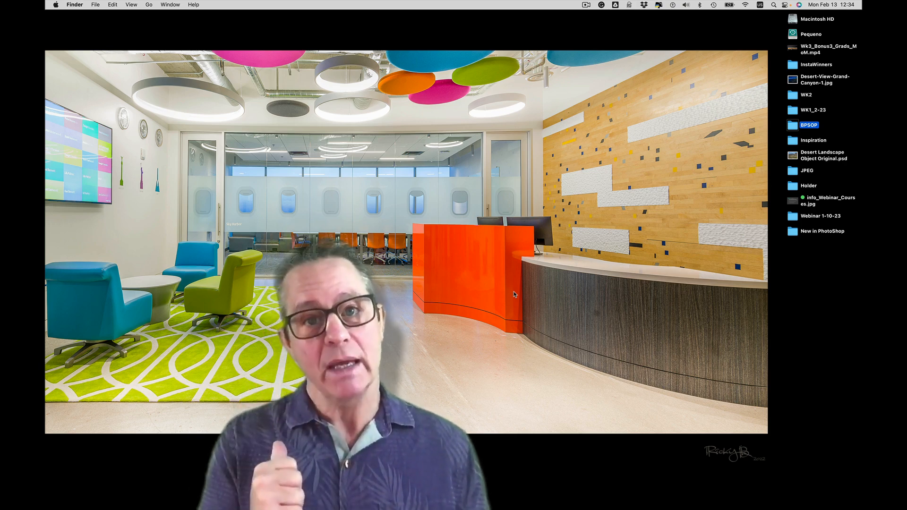
# Switch to Adobe Bridge and look through the graduated filter examples in the Grads collection.
pyautogui.press('super+Tab')
pyautogui.press('super+Tab')
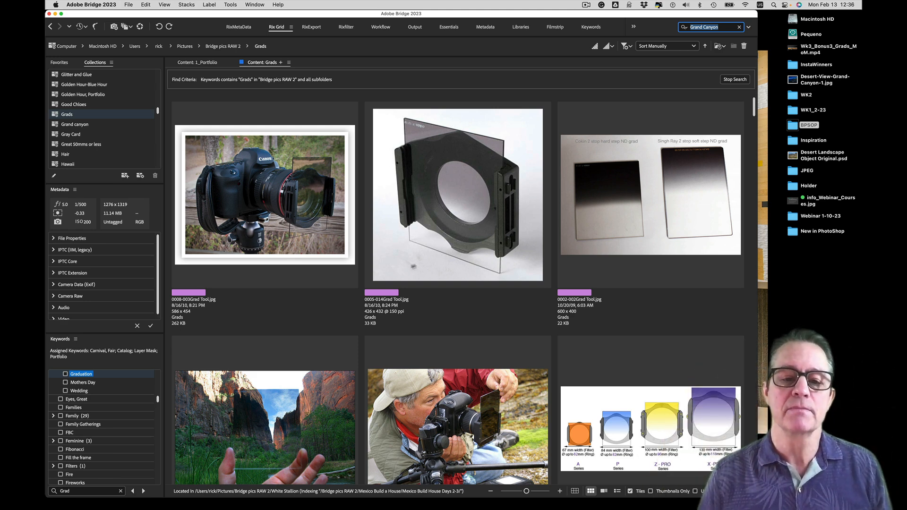
pyautogui.scroll(-5, 324, 278)
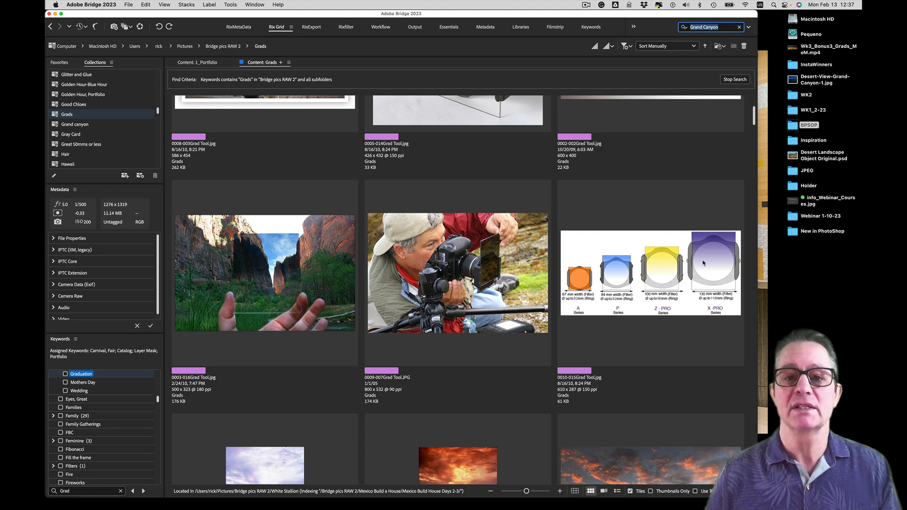
pyautogui.scroll(-5, 703, 263)
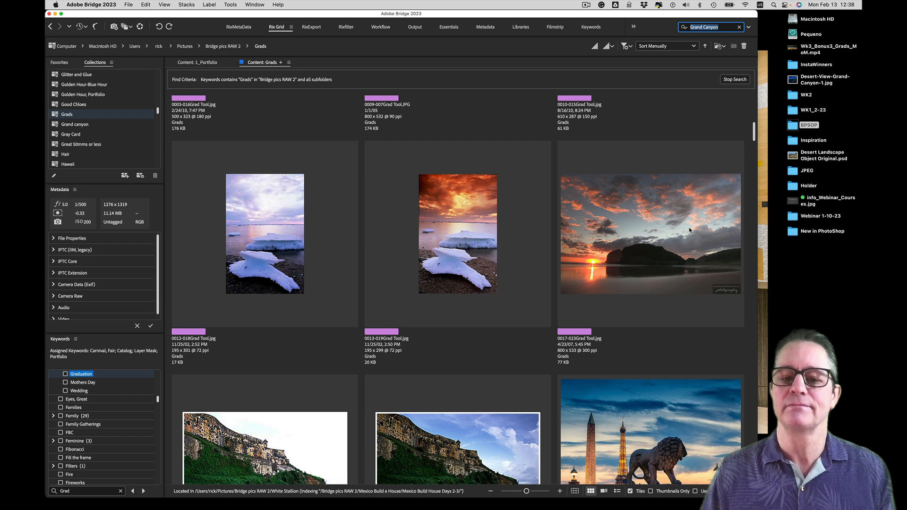
pyautogui.scroll(-3, 689, 230)
pyautogui.scroll(-1, 690, 230)
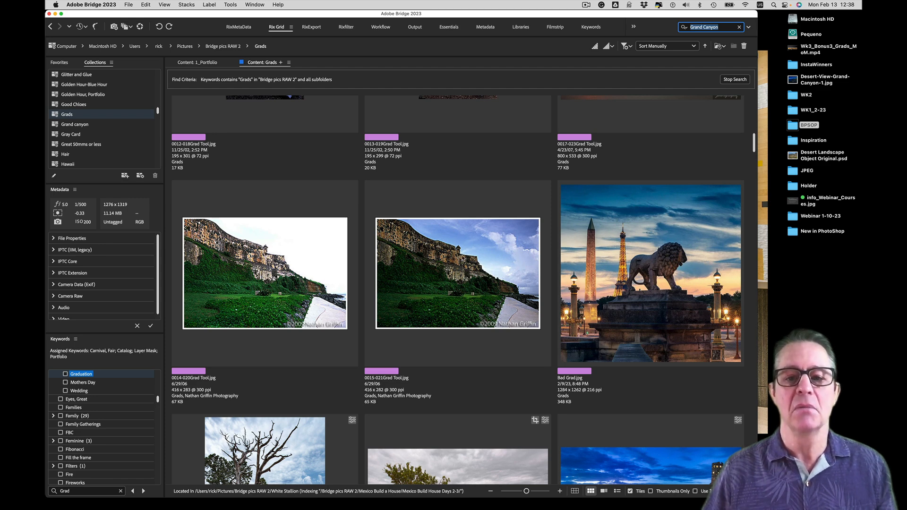
# Examine Bad Grad.jpg in full-screen preview and return to the thumbnails.
pyautogui.click(631, 277)
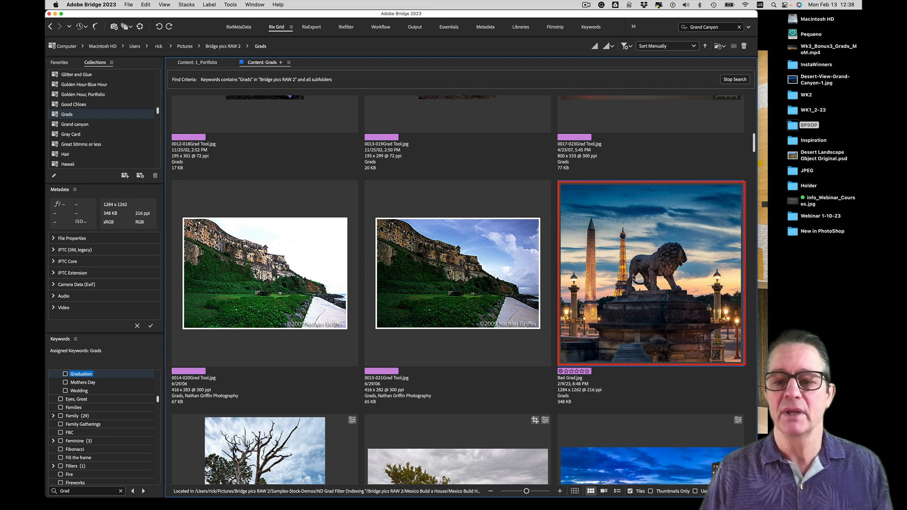
pyautogui.press('space')
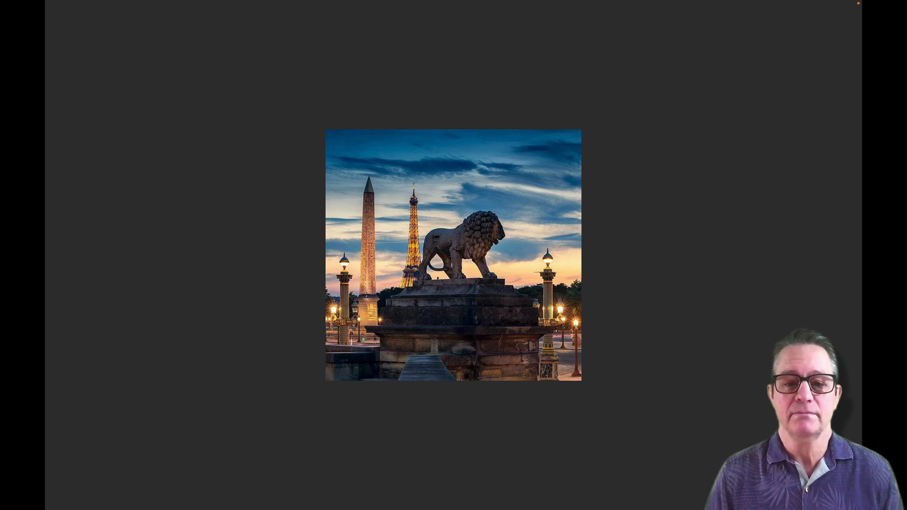
pyautogui.press('space')
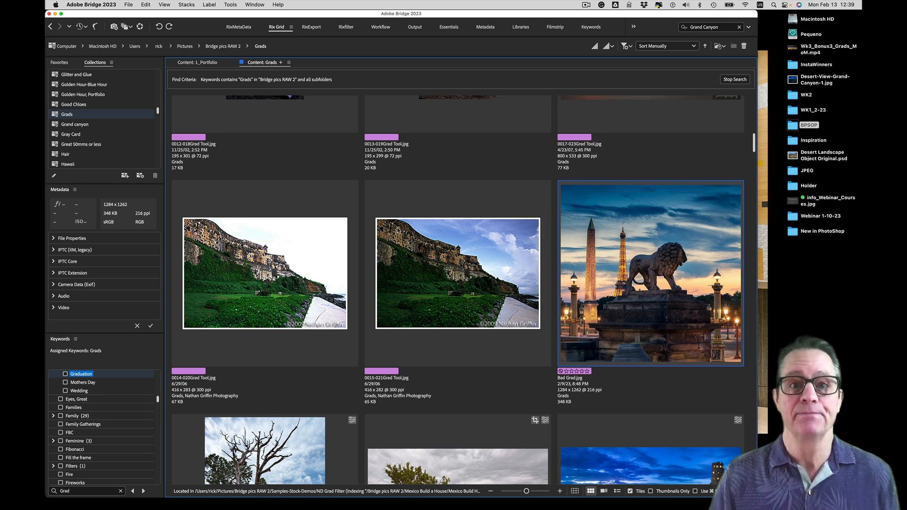
# Open the bench photo Grand Canyon 2015_3510.dng in Camera Raw.
pyautogui.scroll(-3, 380, 300)
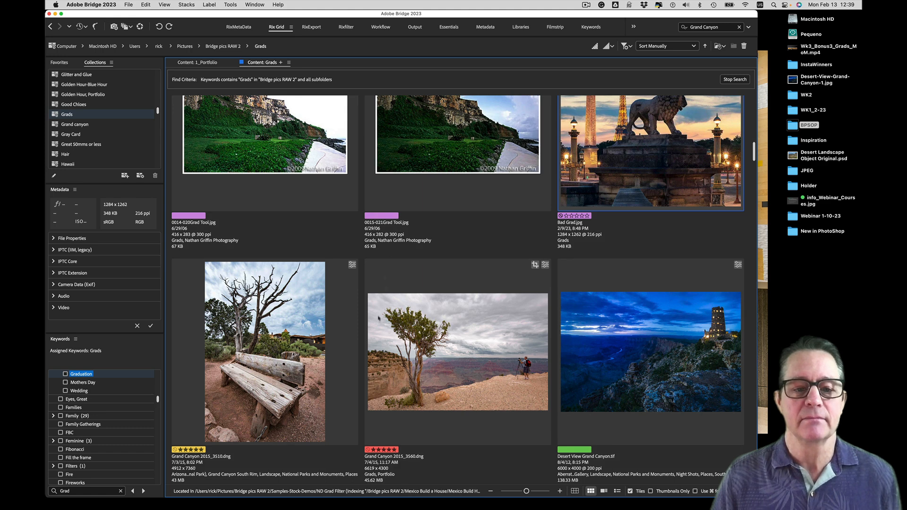
pyautogui.click(308, 302)
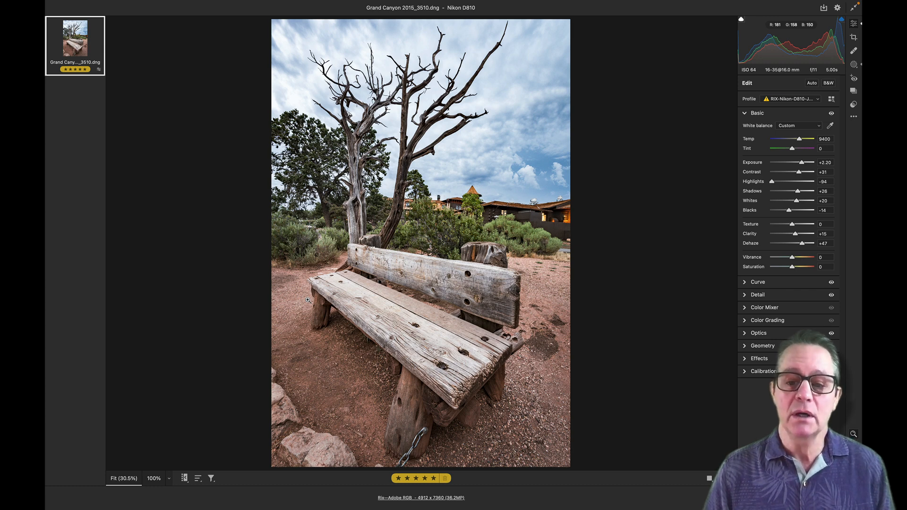
# Update to the current process version and add a linear gradient mask from the top of the sky to the stump, exposure -1.55, shadows +4.
pyautogui.press('g')
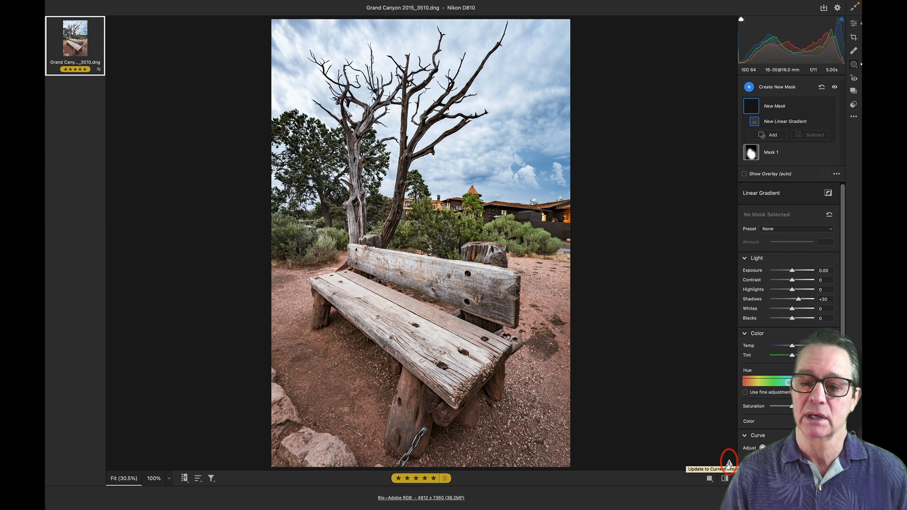
pyautogui.click(729, 463)
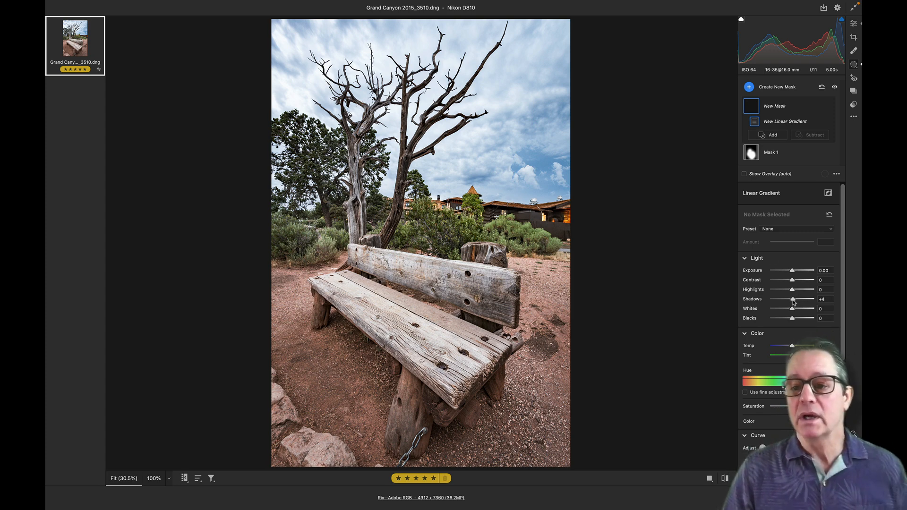
pyautogui.moveTo(794, 272); pyautogui.dragTo(785, 274)
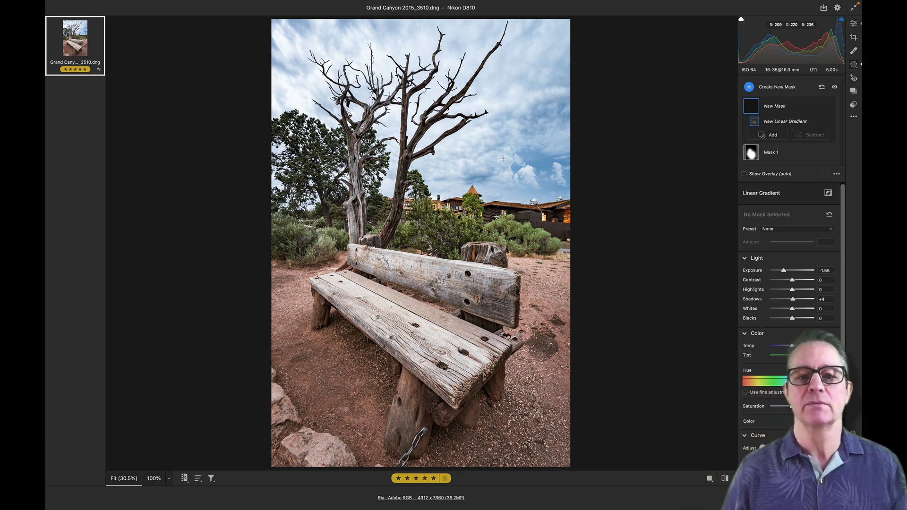
pyautogui.moveTo(521, 27)
pyautogui.mouseDown()
pyautogui.moveTo(504, 142)
pyautogui.moveTo(469, 246)
pyautogui.mouseUp()
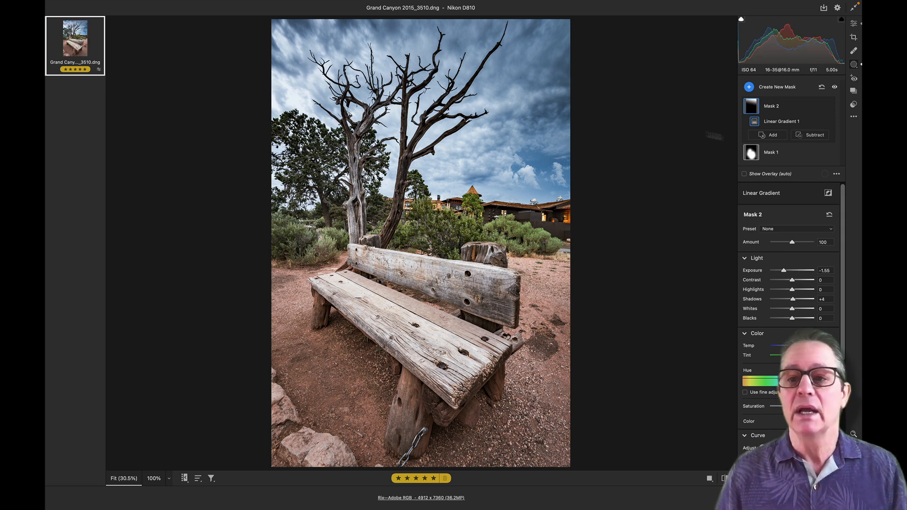
# Turn on Show Pins and Tools for the masks.
pyautogui.moveTo(780, 121)
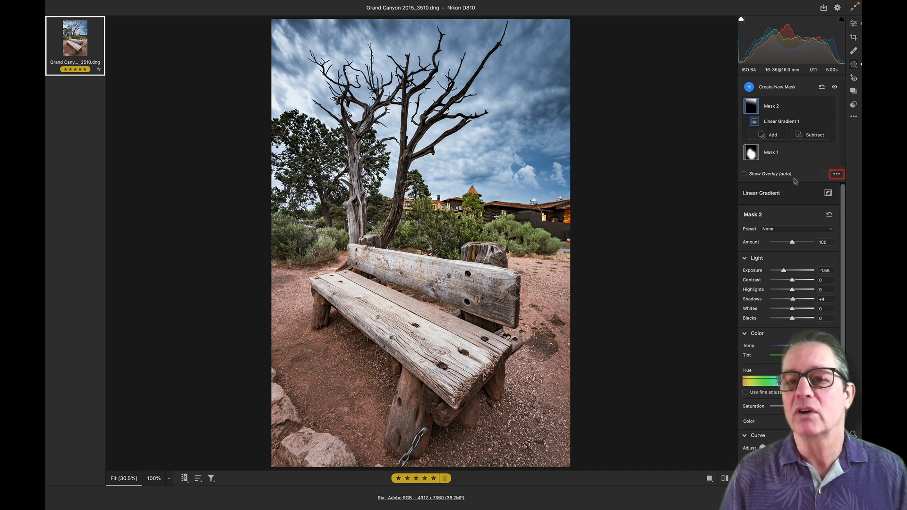
pyautogui.click(836, 175)
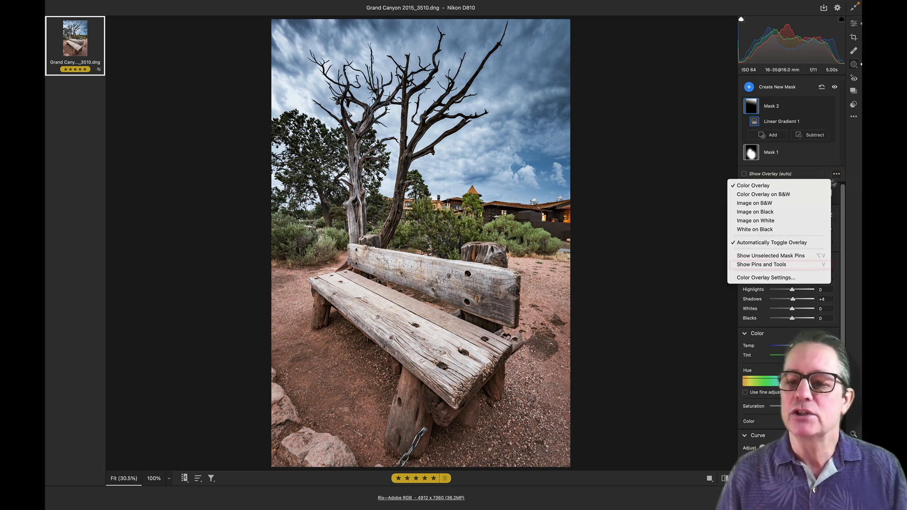
pyautogui.click(766, 265)
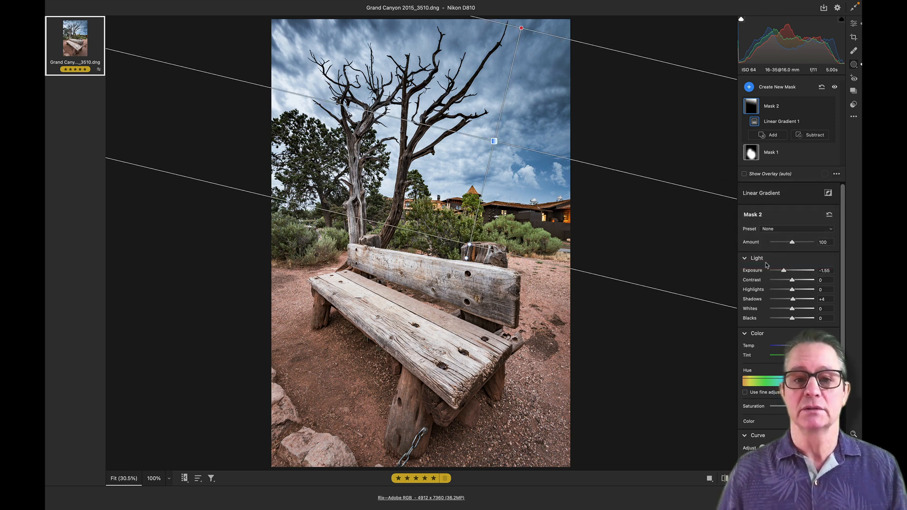
pyautogui.click(836, 174)
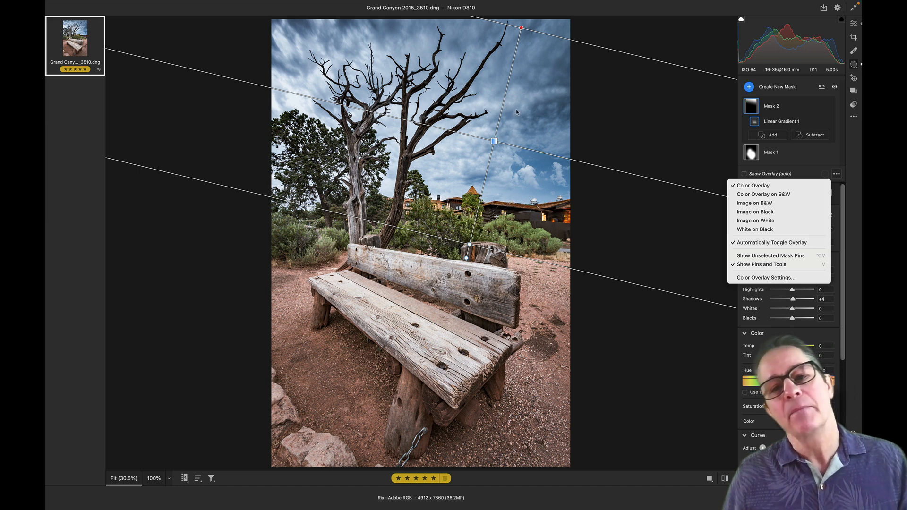
pyautogui.click(521, 30)
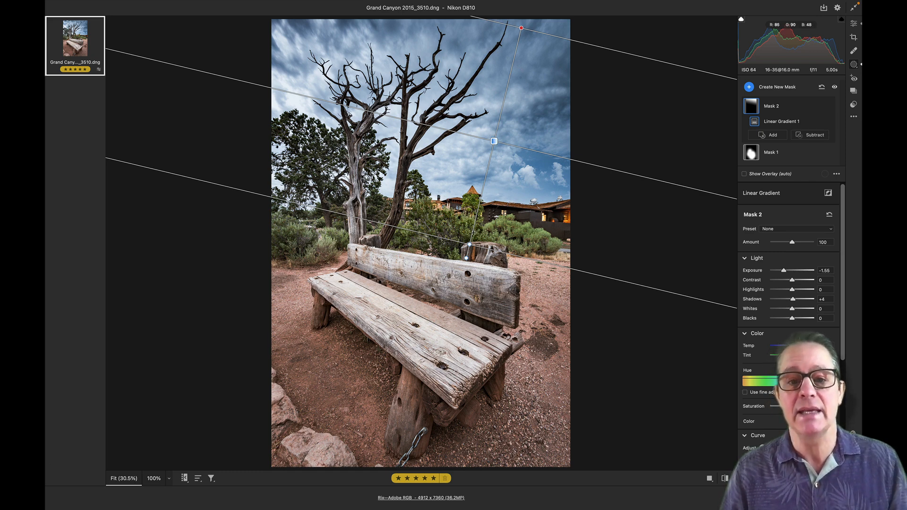
# Move the linear gradient's start down to mid-sky, and extend and rotate its end down to the bench backrest.
pyautogui.click(470, 246)
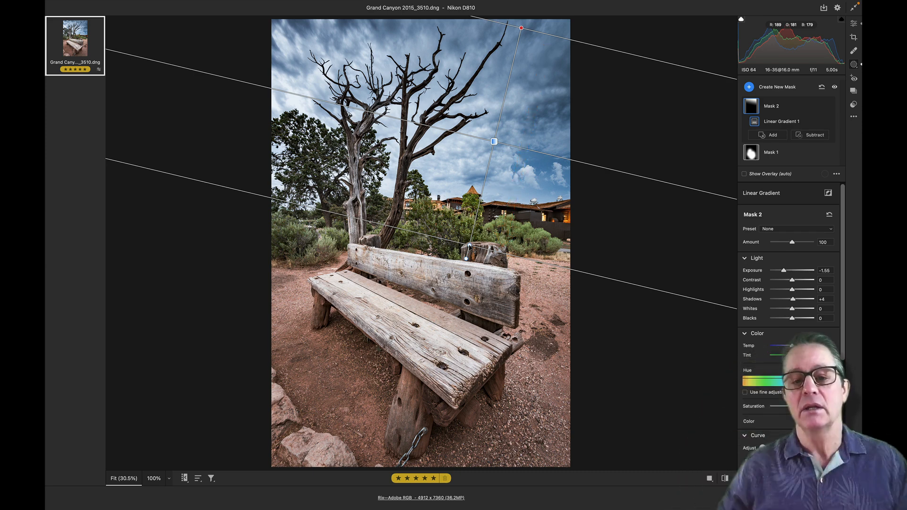
pyautogui.moveTo(521, 30); pyautogui.dragTo(494, 139)
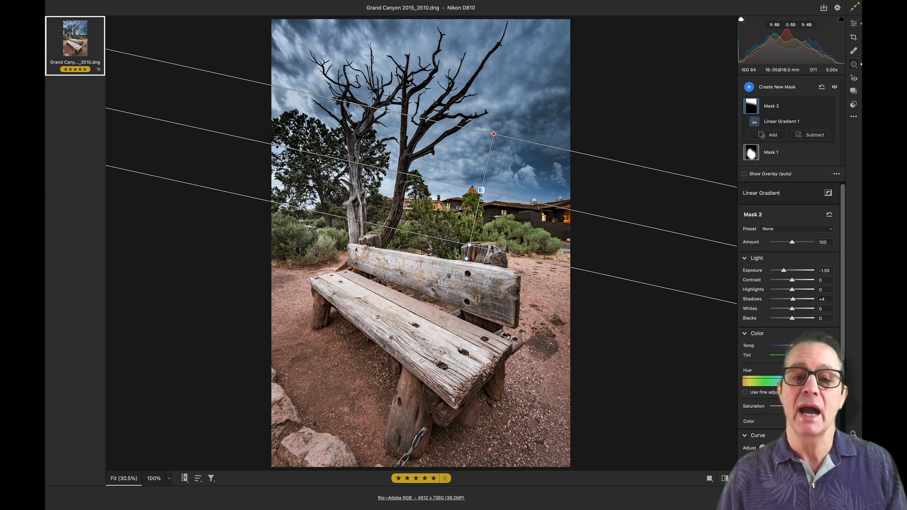
pyautogui.click(466, 259)
pyautogui.moveTo(467, 259); pyautogui.dragTo(491, 303)
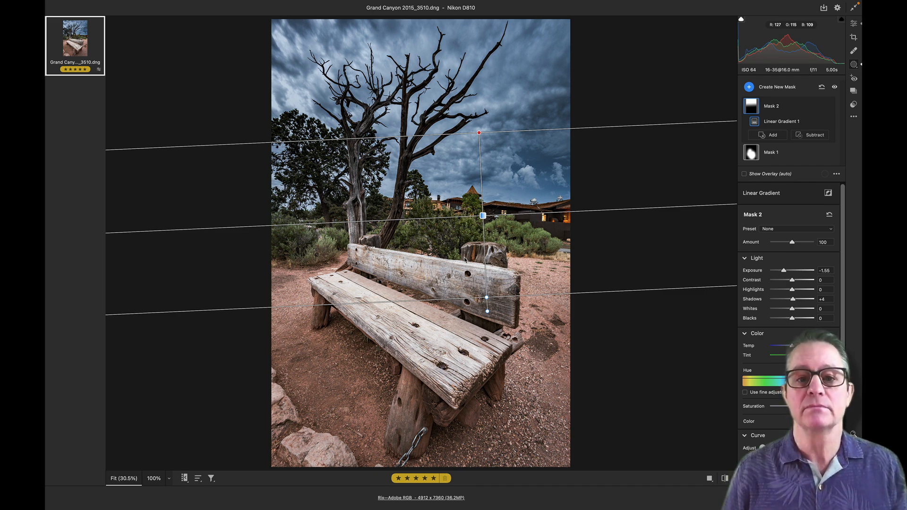
# Delete the linear gradient mask and restore it in the same place.
pyautogui.press('Delete')
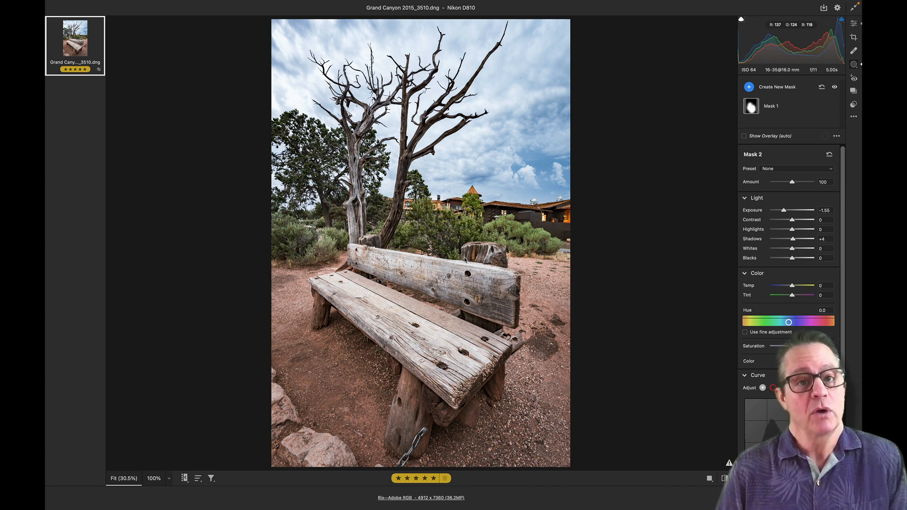
pyautogui.moveTo(479, 132); pyautogui.dragTo(486, 297)
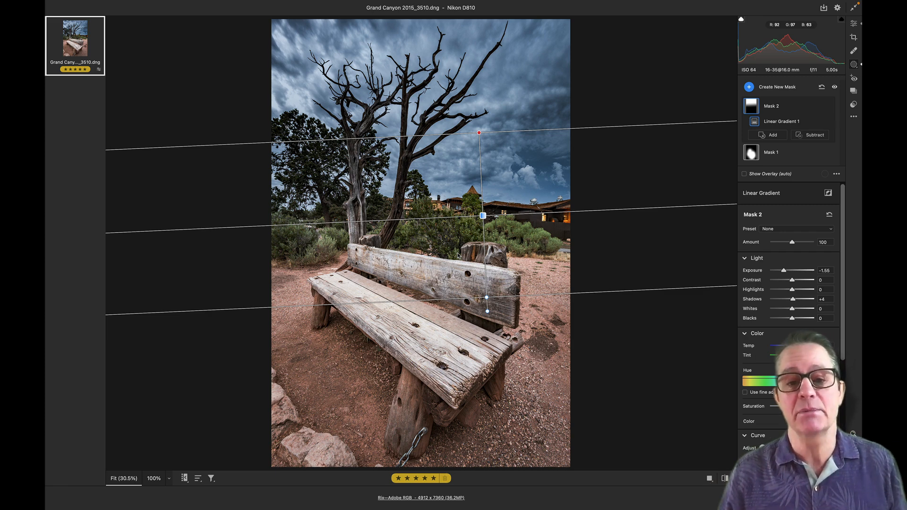
# Shorten and tilt the linear gradient so that it ends at the tree stump behind the bench.
pyautogui.moveTo(487, 298); pyautogui.dragTo(478, 219)
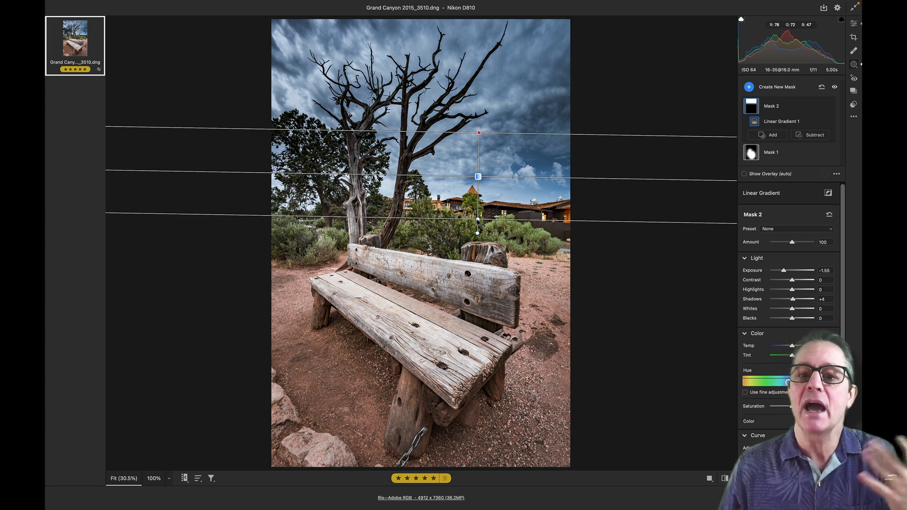
pyautogui.moveTo(477, 218); pyautogui.dragTo(468, 244)
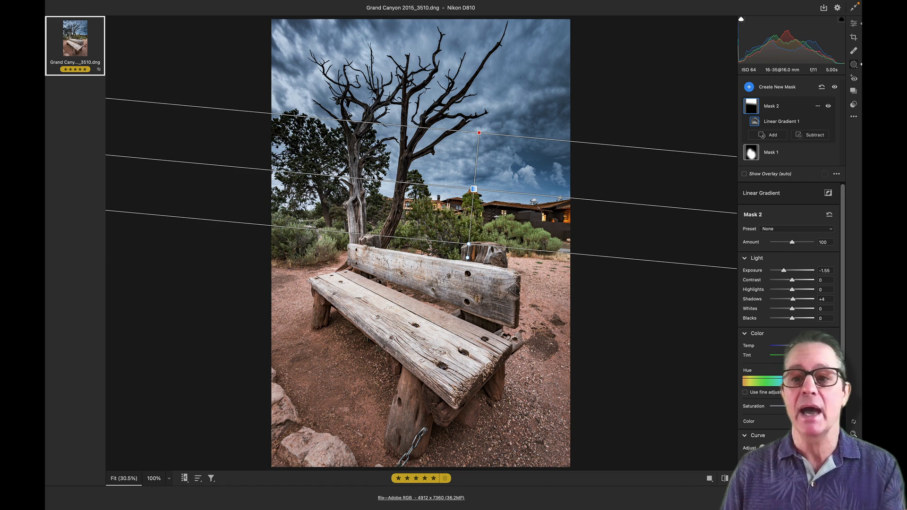
# Rename the linear gradient mask as Sky.
pyautogui.doubleClick(769, 107)
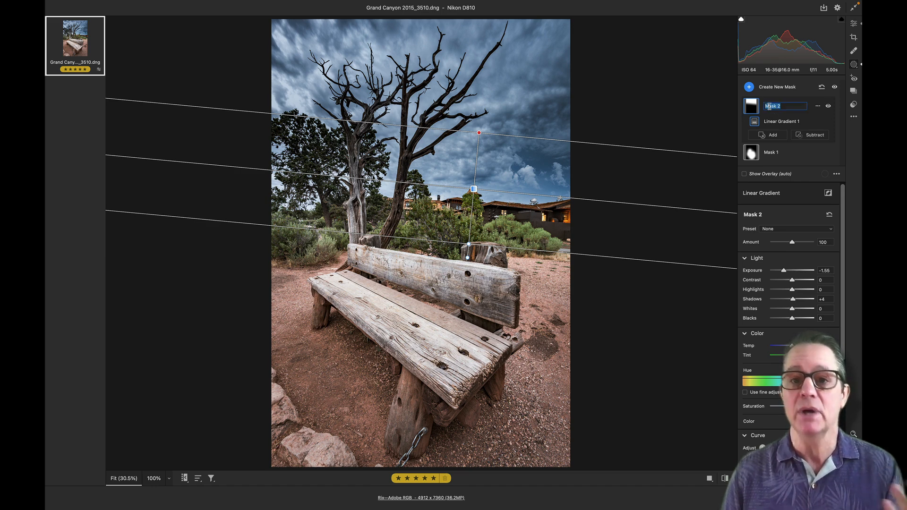
pyautogui.write('Sky')
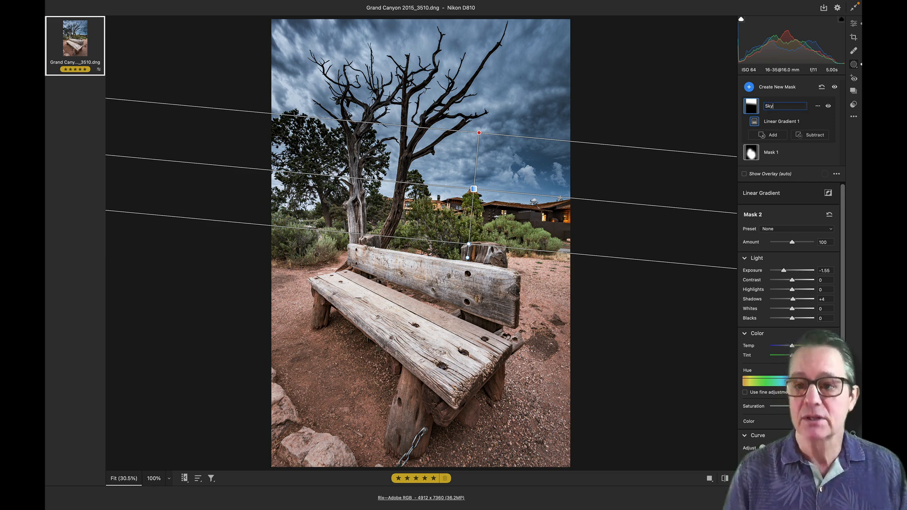
pyautogui.press('Tab')
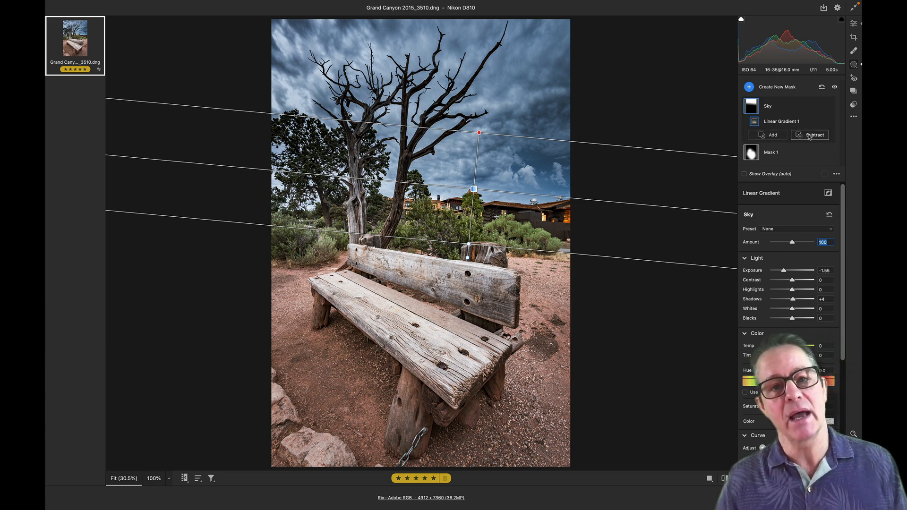
# Intersect the Sky mask's linear gradient with an automatic Select Sky selection.
pyautogui.click(773, 135)
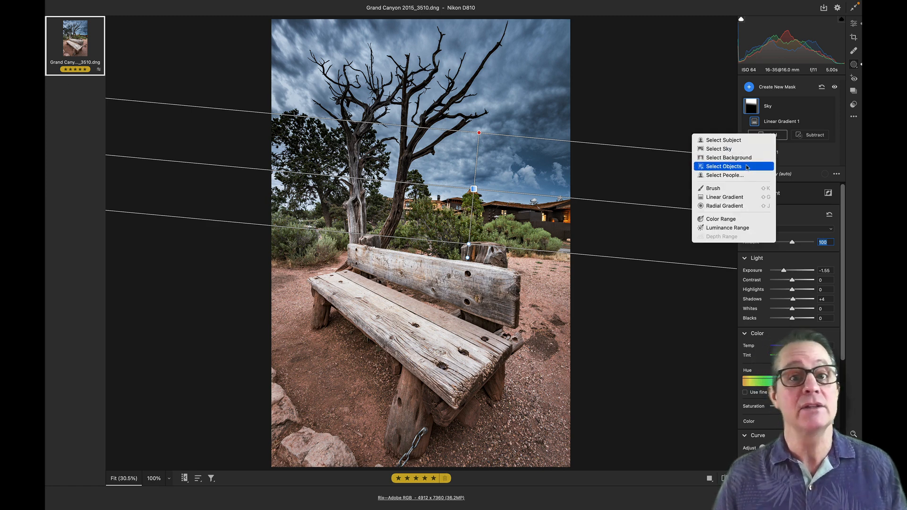
pyautogui.click(745, 78)
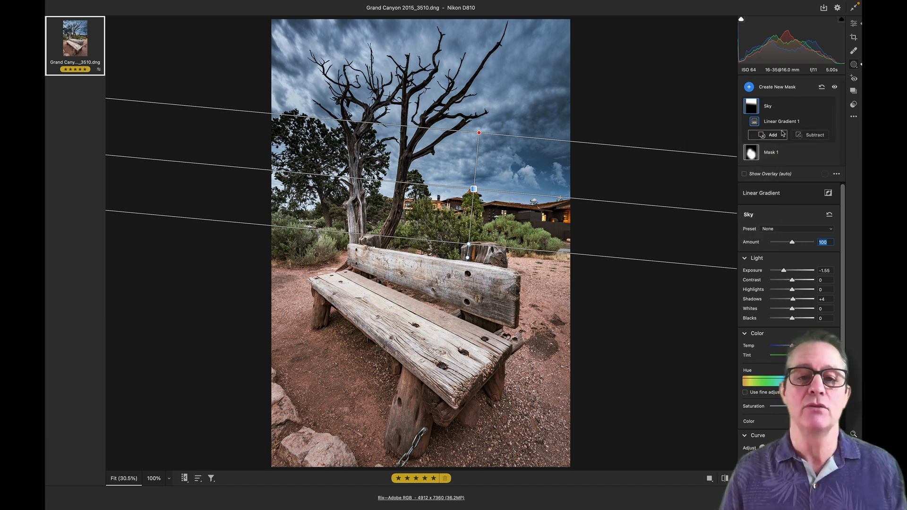
pyautogui.moveTo(799, 112)
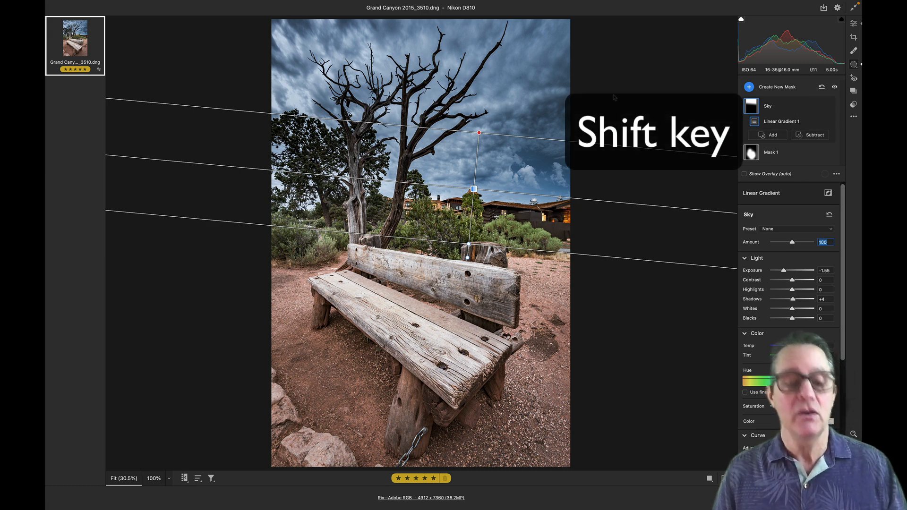
pyautogui.press('shift')
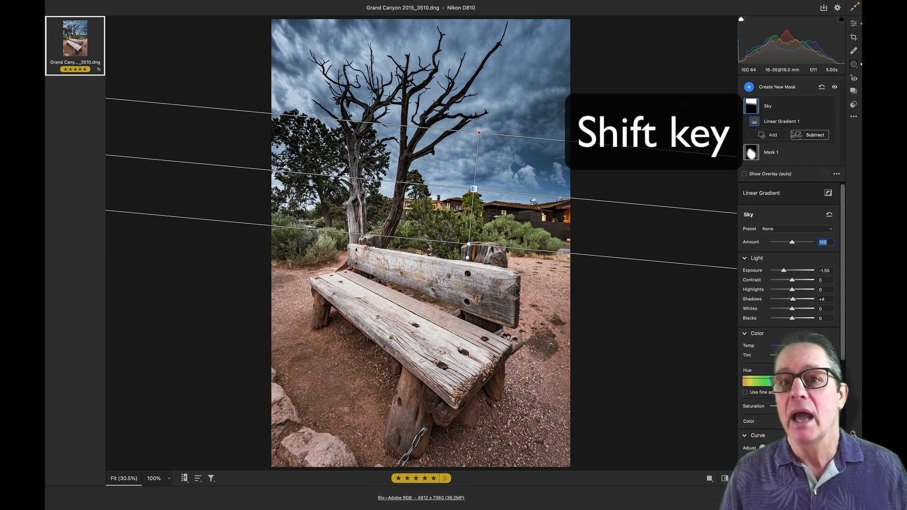
pyautogui.press('shift')
pyautogui.press('shift')
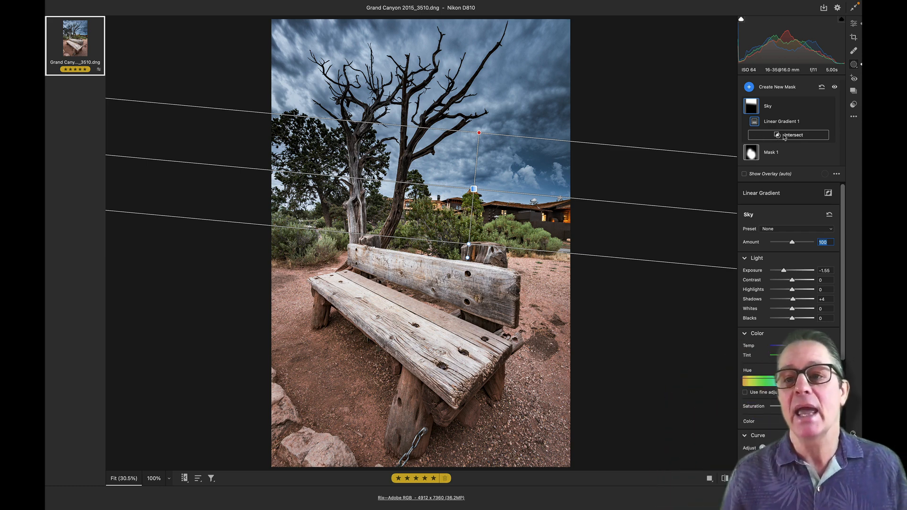
pyautogui.click(784, 135)
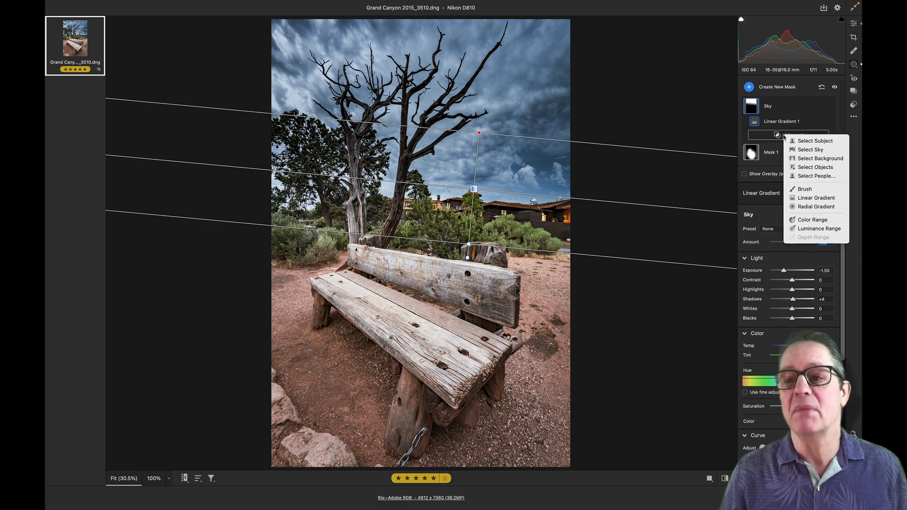
pyautogui.click(788, 149)
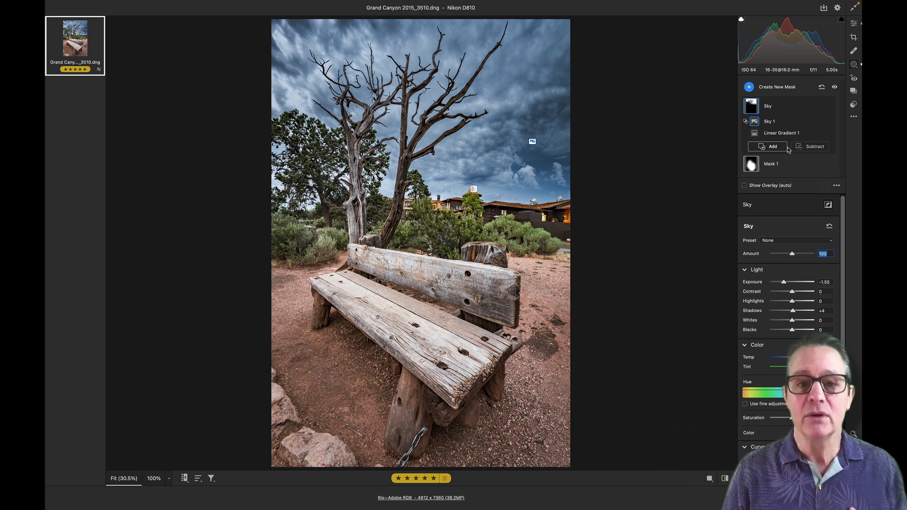
# Compare the Sky mask with and without the sky intersection by repeatedly undoing and redoing it.
pyautogui.press('super+z')
pyautogui.press('super+shift+z')
pyautogui.press('super+z')
pyautogui.press('super+shift+z')
pyautogui.press('super+z')
pyautogui.press('super+shift+z')
pyautogui.press('super+shift+z')
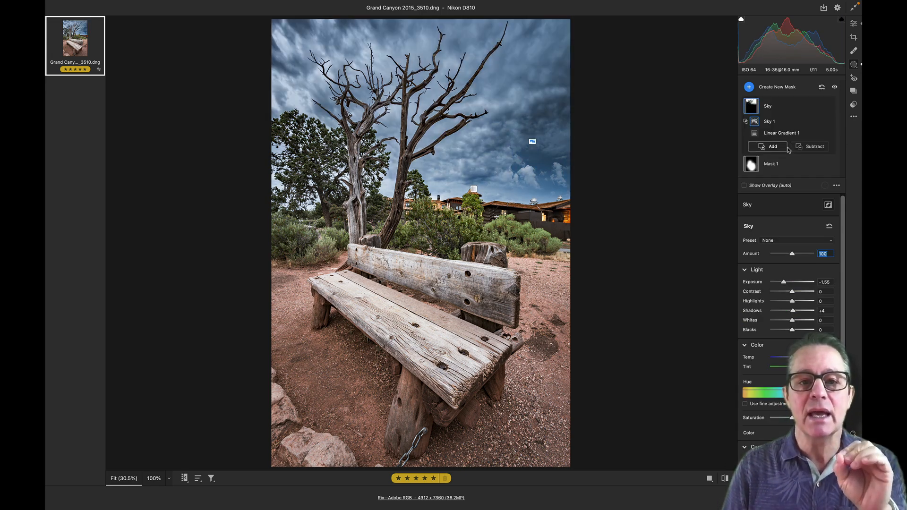
pyautogui.press('super+z')
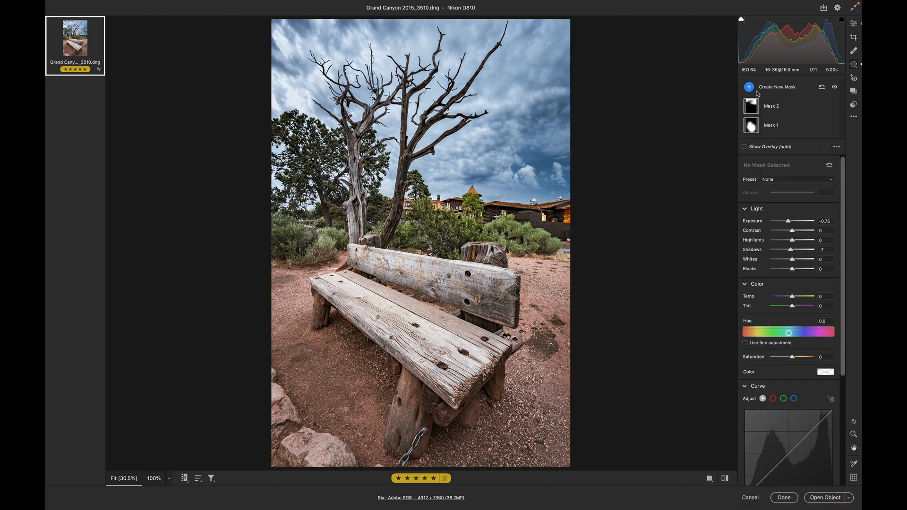
# Create a Select Objects mask of the bench by marking a rectangle around the whole bench.
pyautogui.click(749, 87)
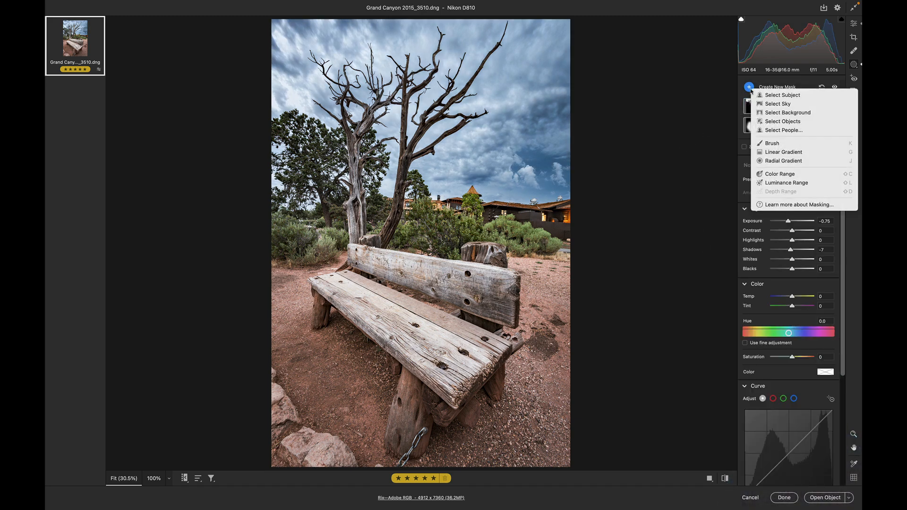
pyautogui.click(758, 121)
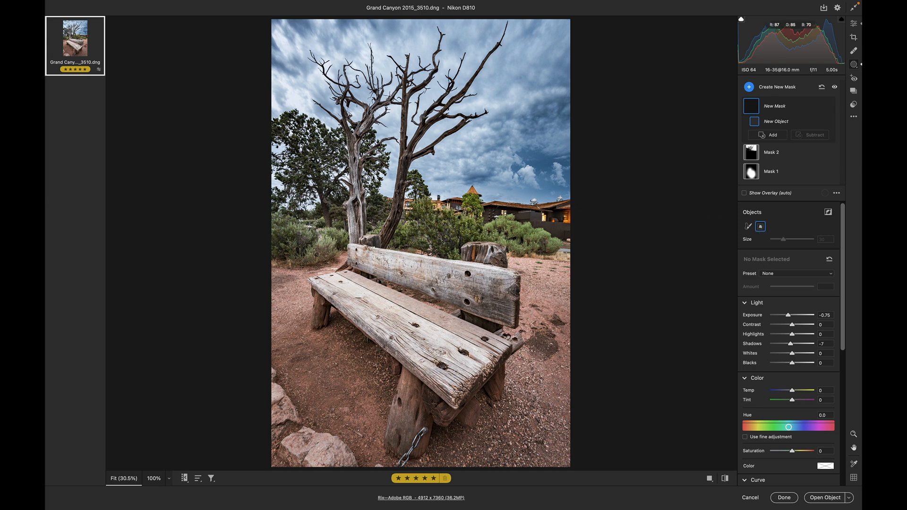
pyautogui.moveTo(300, 226); pyautogui.dragTo(528, 465)
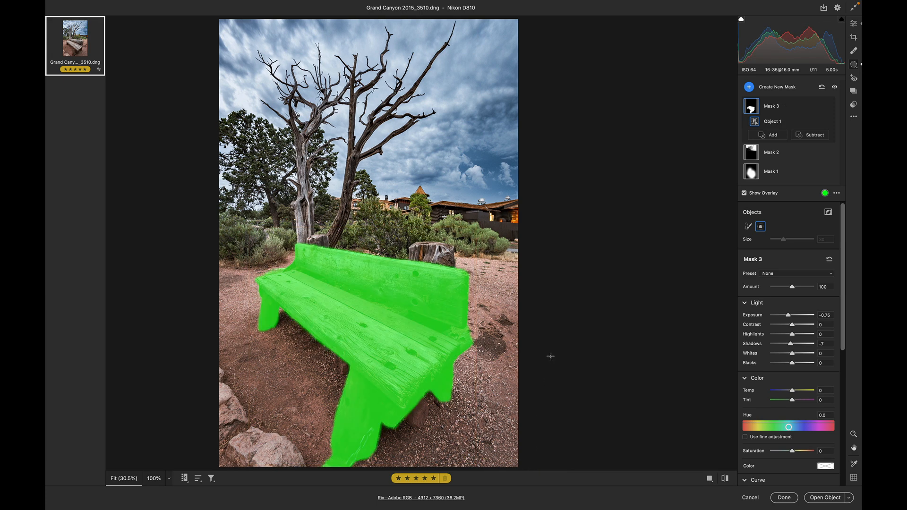
# Zero the bench mask's inherited adjustments, hide its overlay, and set Highlights to -85, Whites to -52 and Saturation to +100.
pyautogui.press('y')
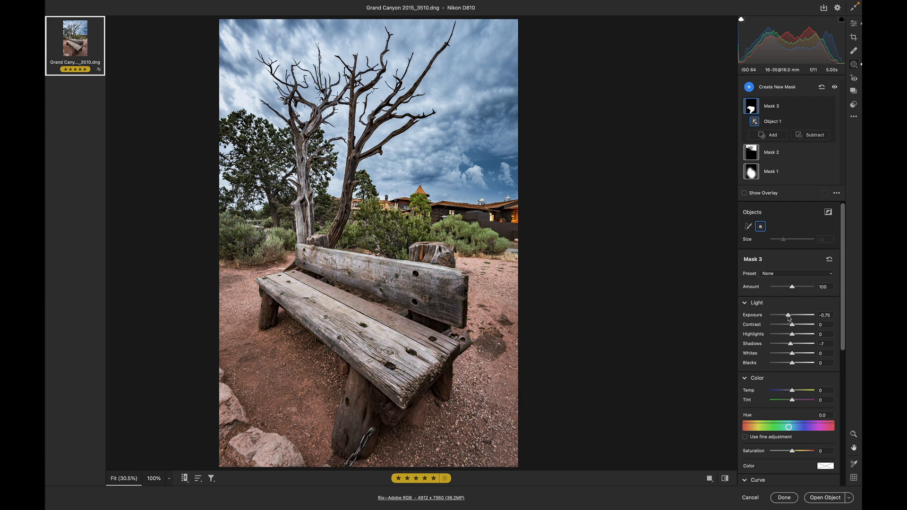
pyautogui.press('super+z')
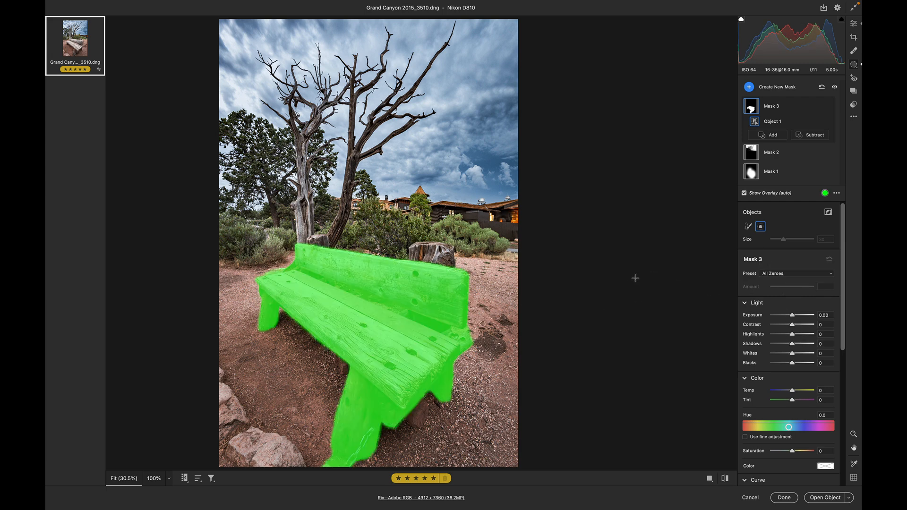
pyautogui.press('y')
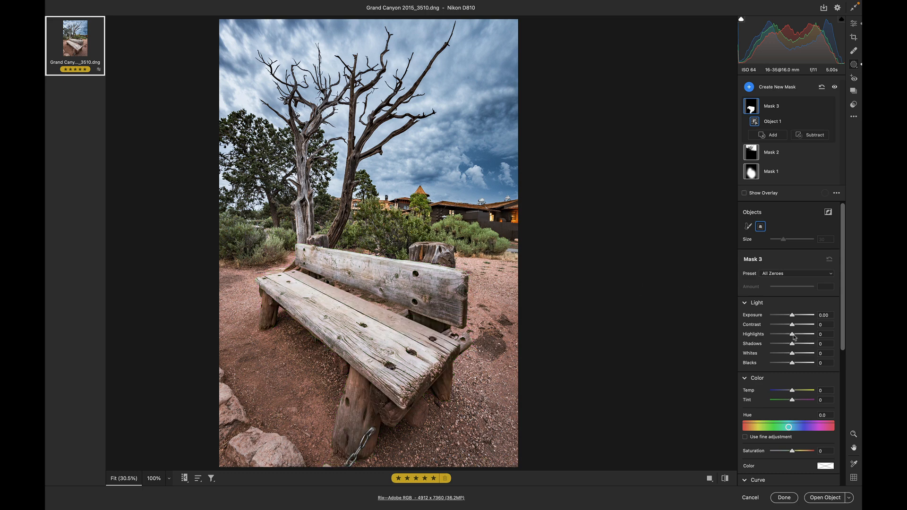
pyautogui.moveTo(790, 334); pyautogui.dragTo(780, 356)
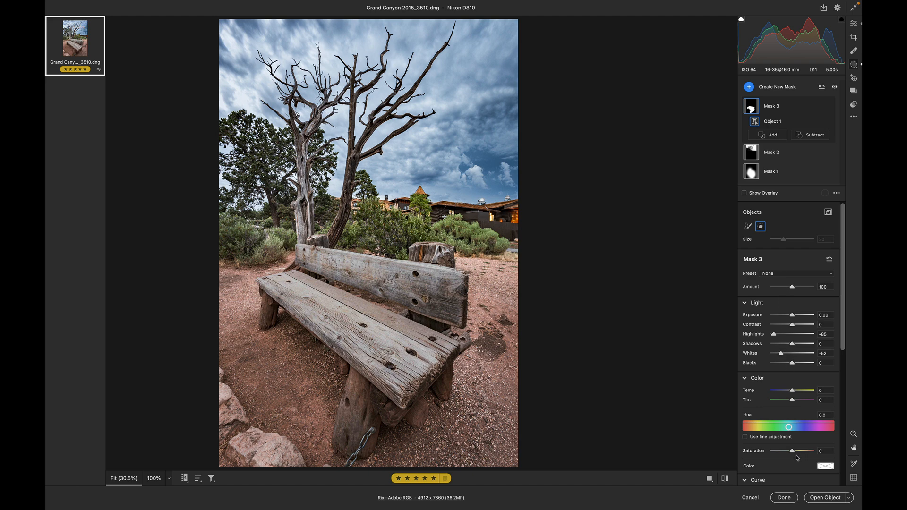
pyautogui.moveTo(792, 452); pyautogui.dragTo(815, 451)
# Compare the bench with its mask deleted and restored, keep the mask, and finish editing the photo.
pyautogui.press('Delete')
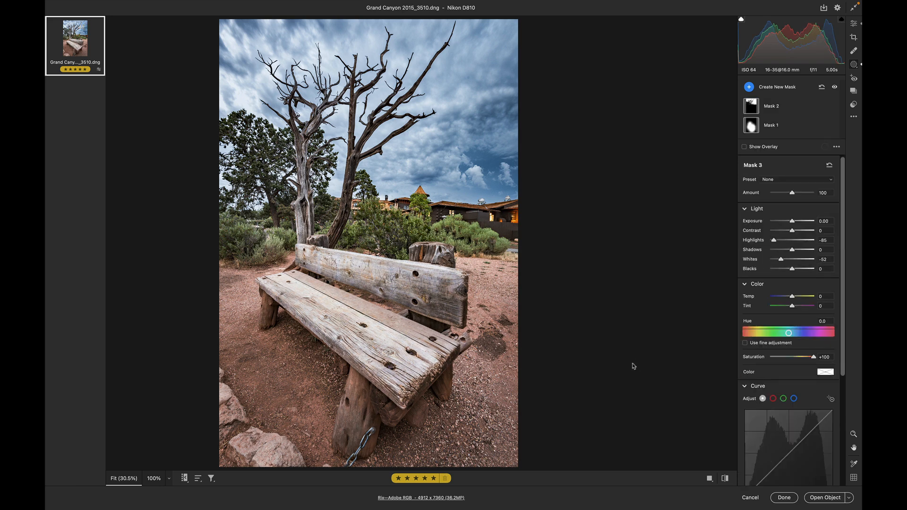
pyautogui.hotkey('ctrl', 'z')
pyautogui.hotkey('ctrl', 'shift', 'z')
pyautogui.hotkey('ctrl', 'z')
pyautogui.hotkey('ctrl', 'shift', 'z')
pyautogui.hotkey('ctrl', 'z')
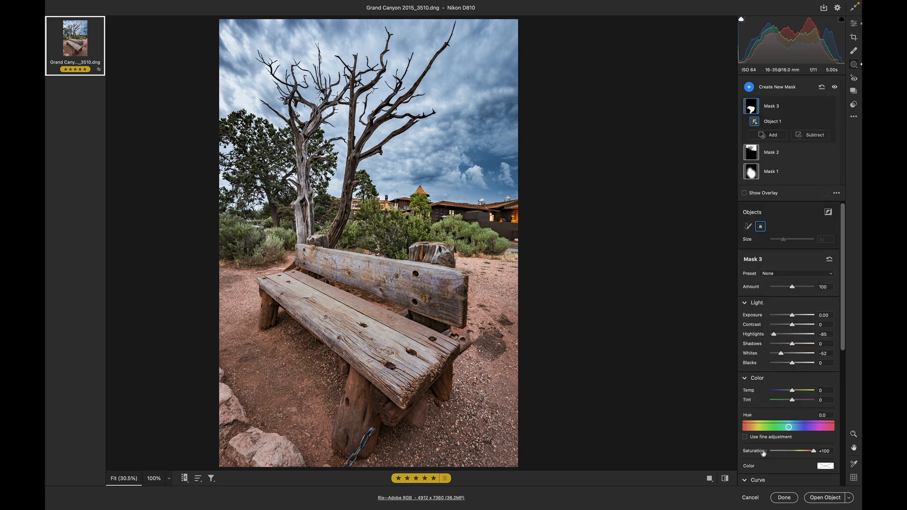
pyautogui.click(784, 498)
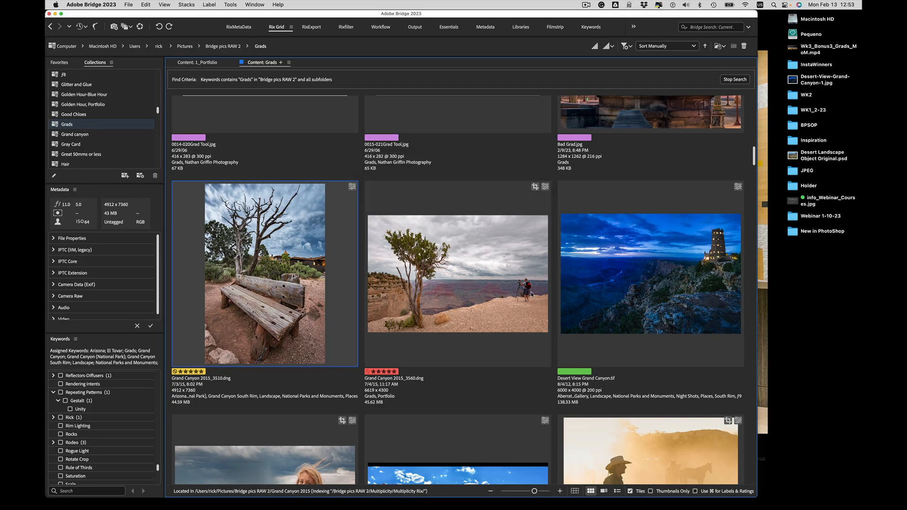
# Open Grand Canyon 2015_3560.dng in Camera Raw and draw a vertical linear gradient mask over the sky, fading out at the canyon horizon.
pyautogui.click(507, 296)
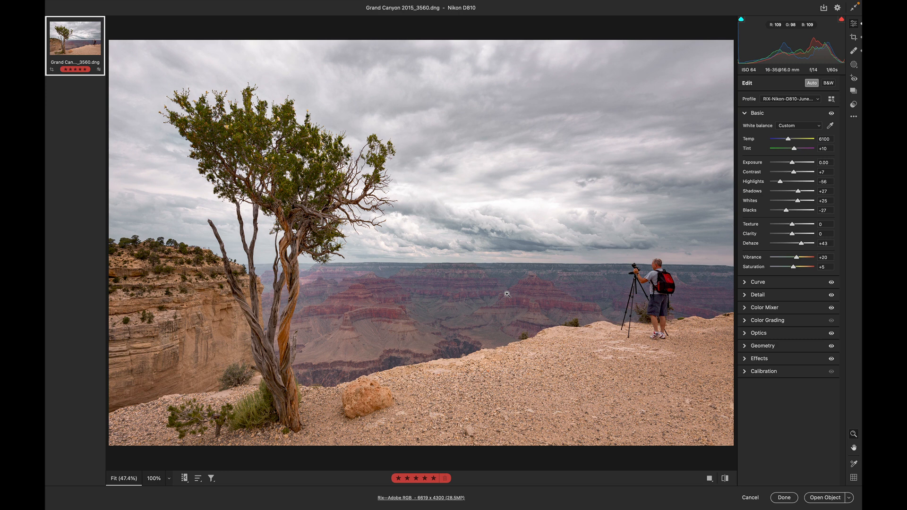
pyautogui.press('g')
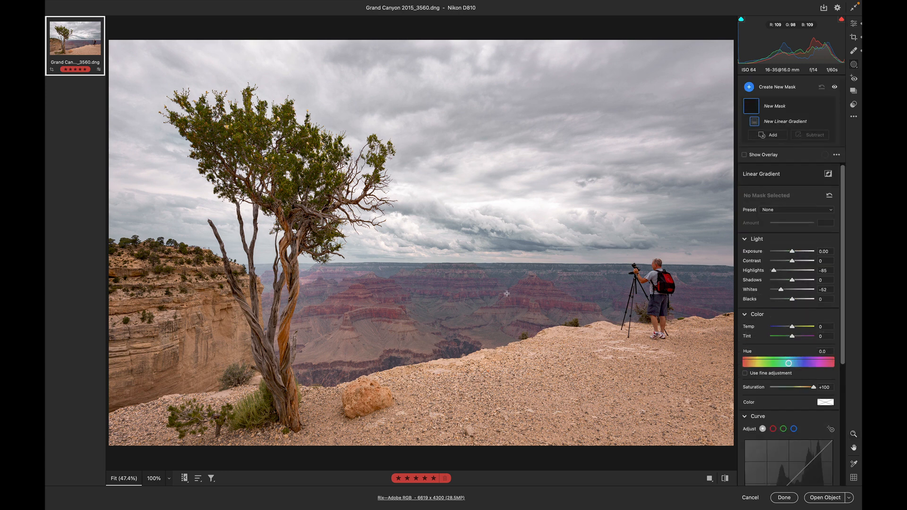
pyautogui.moveTo(506, 240); pyautogui.dragTo(504, 279)
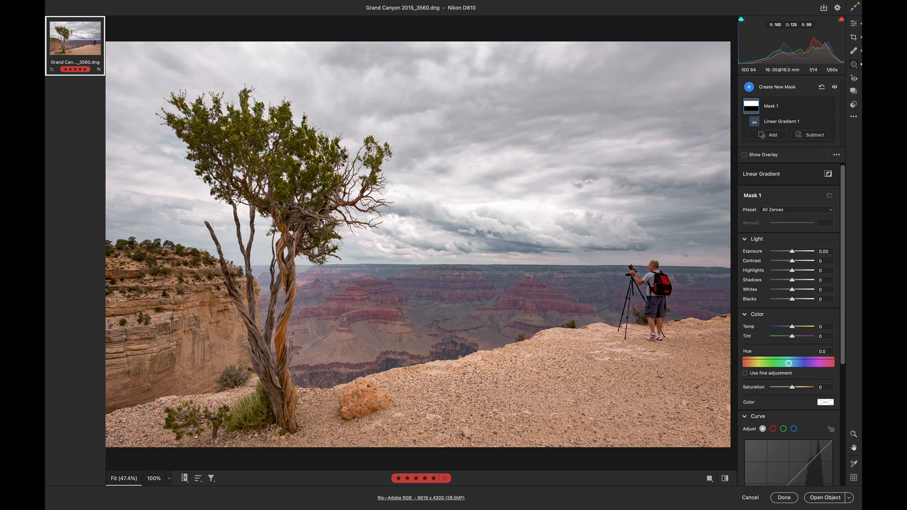
# Set the sky gradient's Dehaze to +26, Shadows to +11 and Temp to -20.
pyautogui.scroll(-8, 789, 276)
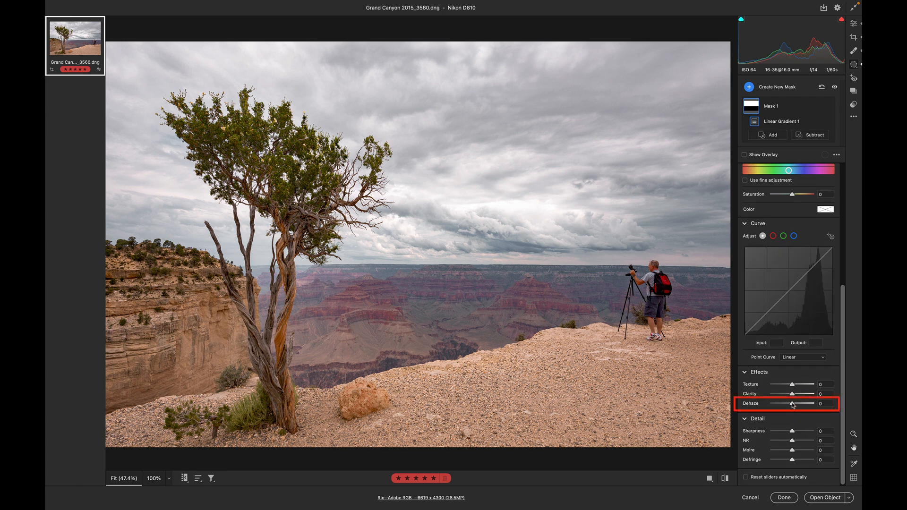
pyautogui.moveTo(793, 404); pyautogui.dragTo(799, 406)
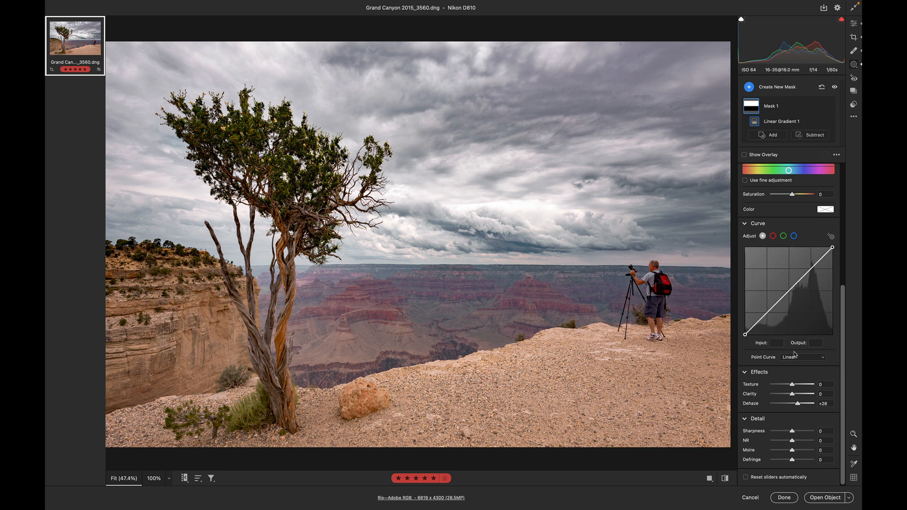
pyautogui.scroll(5, 798, 351)
pyautogui.scroll(4, 797, 350)
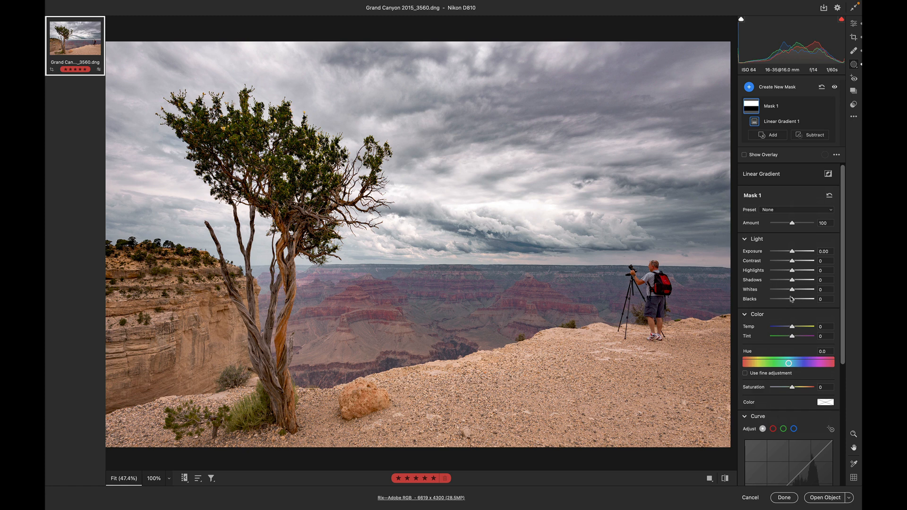
pyautogui.moveTo(792, 282); pyautogui.dragTo(796, 282)
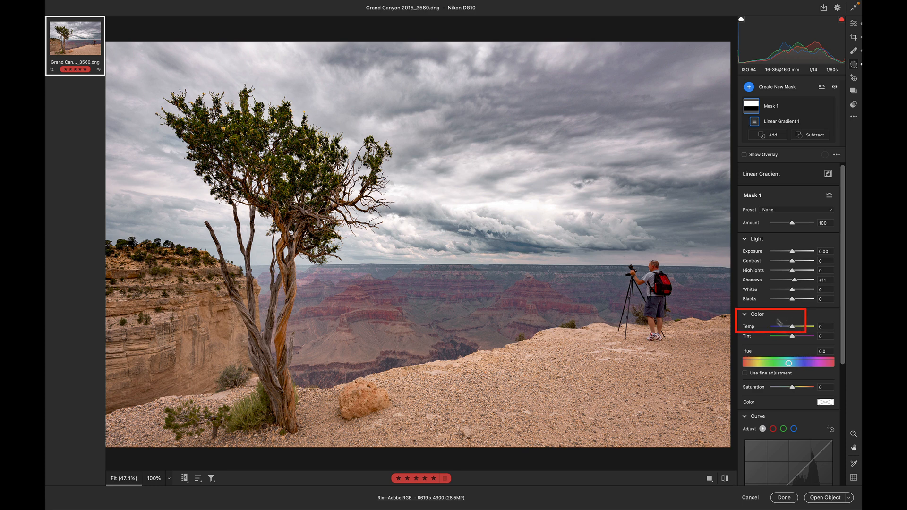
pyautogui.moveTo(792, 328); pyautogui.dragTo(787, 329)
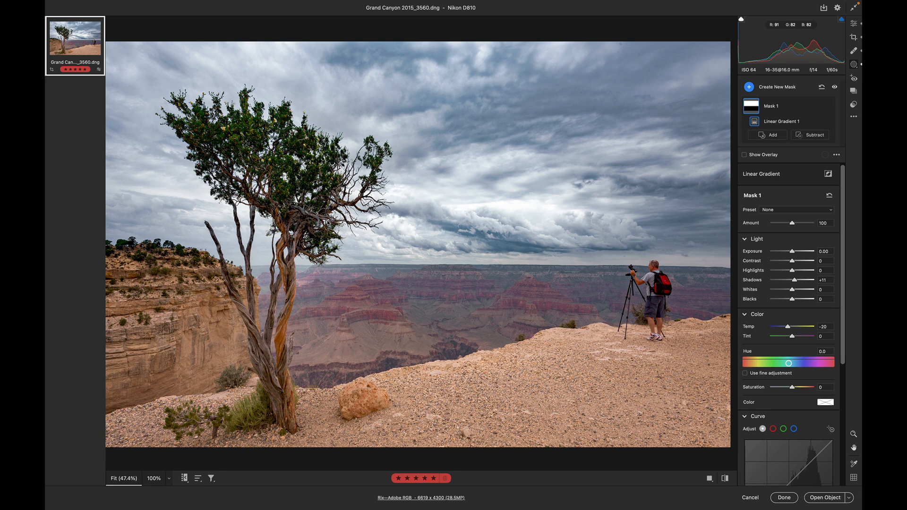
# Intersect the sky gradient mask with an automatic Select Sky selection to exclude the tree.
pyautogui.press('alt')
pyautogui.click(785, 135)
pyautogui.click(798, 146)
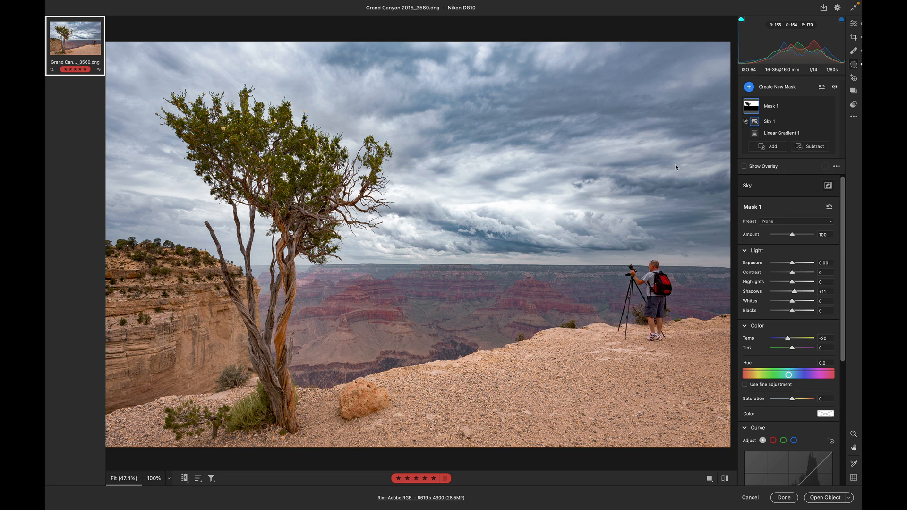
# Add a second linear gradient fading from the tree toward the middle of the sky and intersect it with Select Sky.
pyautogui.press('g')
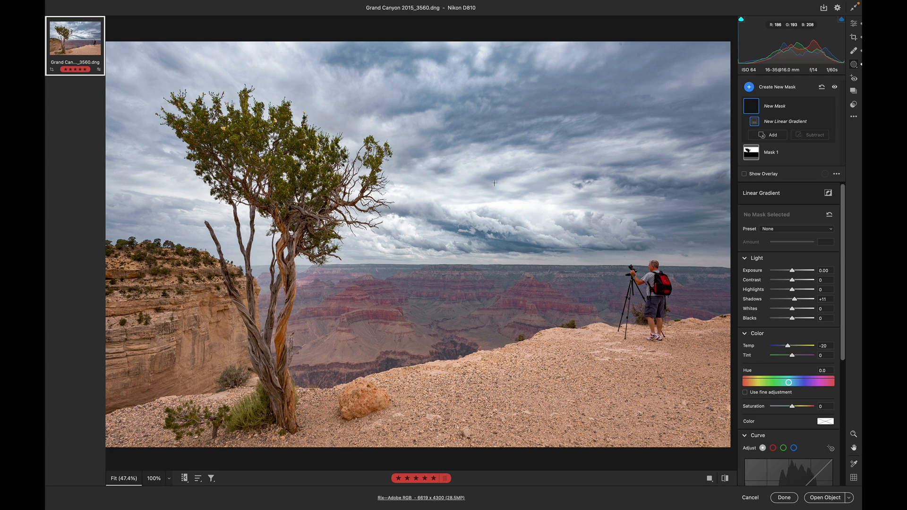
pyautogui.moveTo(236, 205); pyautogui.dragTo(490, 196)
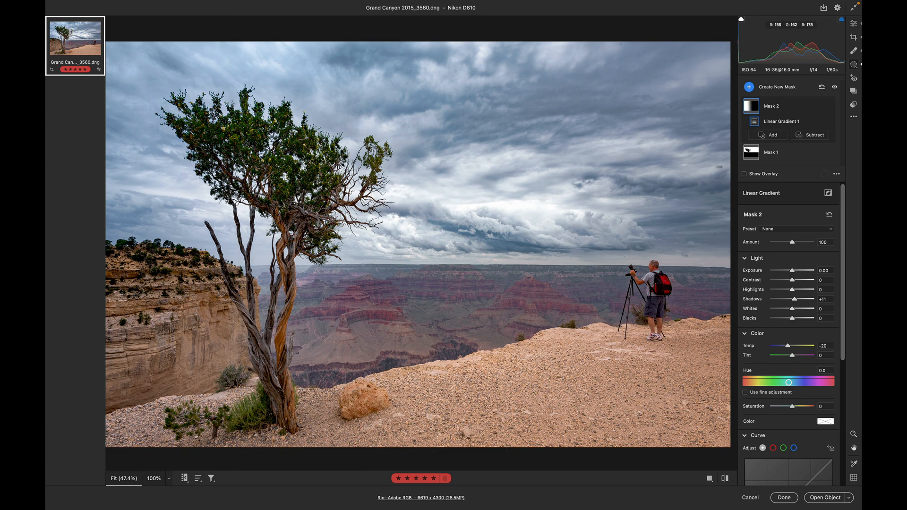
pyautogui.press('alt')
pyautogui.keyDown('alt'); pyautogui.click(789, 136); pyautogui.keyUp('alt')
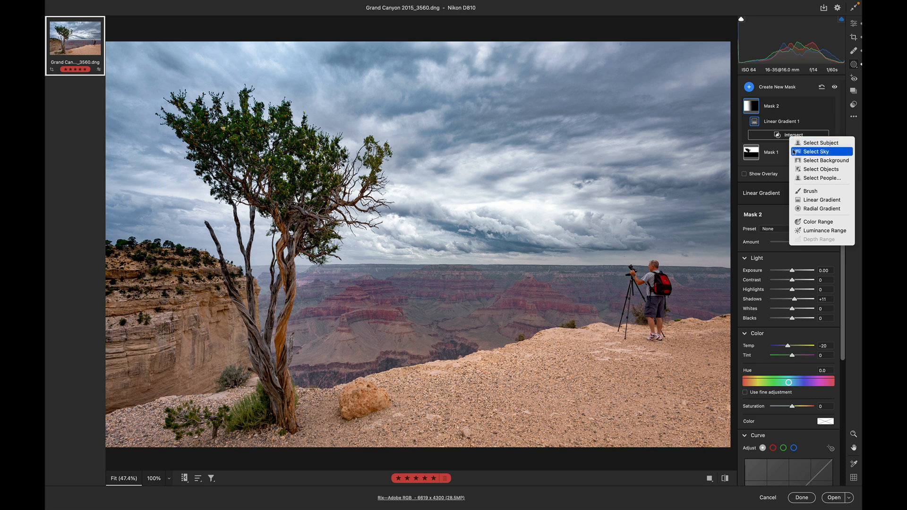
pyautogui.click(794, 150)
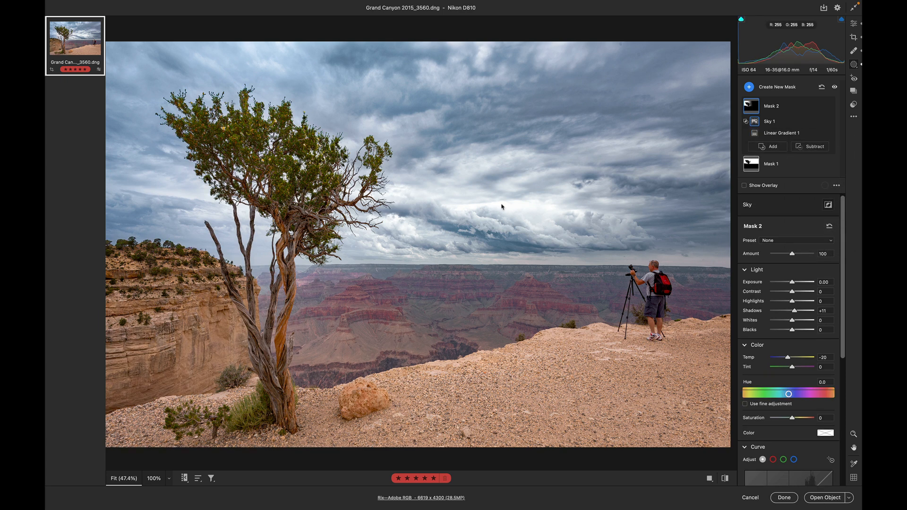
# Compare the tree with and without the second mask's sky intersection by undoing and redoing it, ending with the intersection applied.
pyautogui.hotkey('ctrl', 'z')
pyautogui.hotkey('ctrl', 'shift', 'z')
pyautogui.hotkey('ctrl', 'z')
pyautogui.hotkey('ctrl', 'shift', 'z')
pyautogui.hotkey('ctrl', 'z')
pyautogui.hotkey('ctrl', 'shift', 'z')
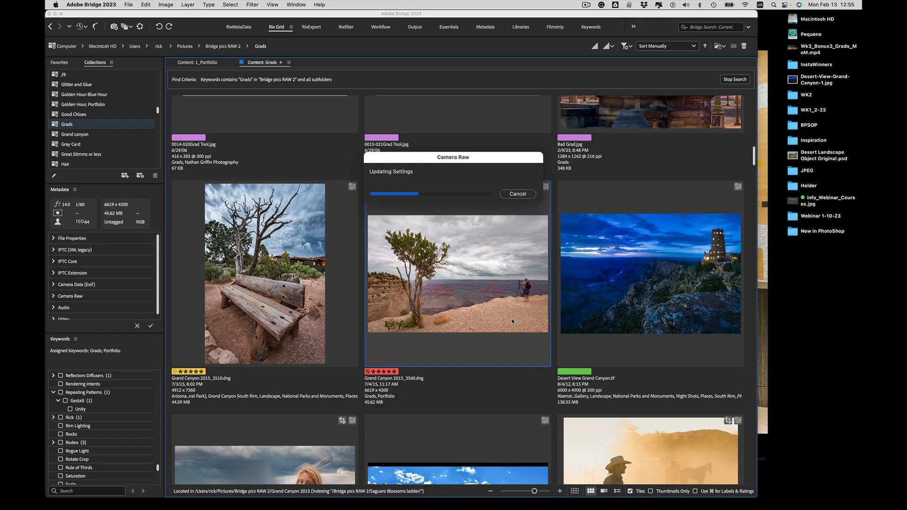
# Open Desert View Grand Canyon.tif in Camera Raw and draw a vertical linear gradient mask over the sky, fading out at the horizon.
pyautogui.click(606, 315)
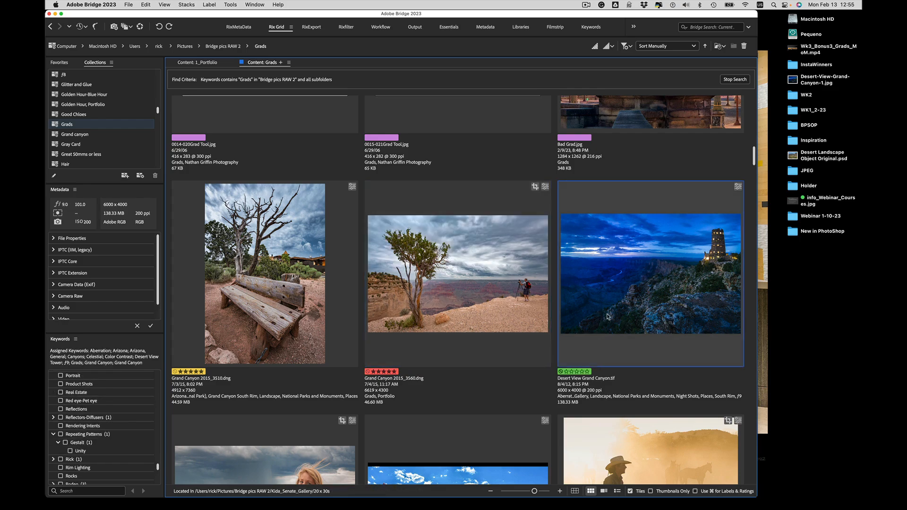
pyautogui.press('super+r')
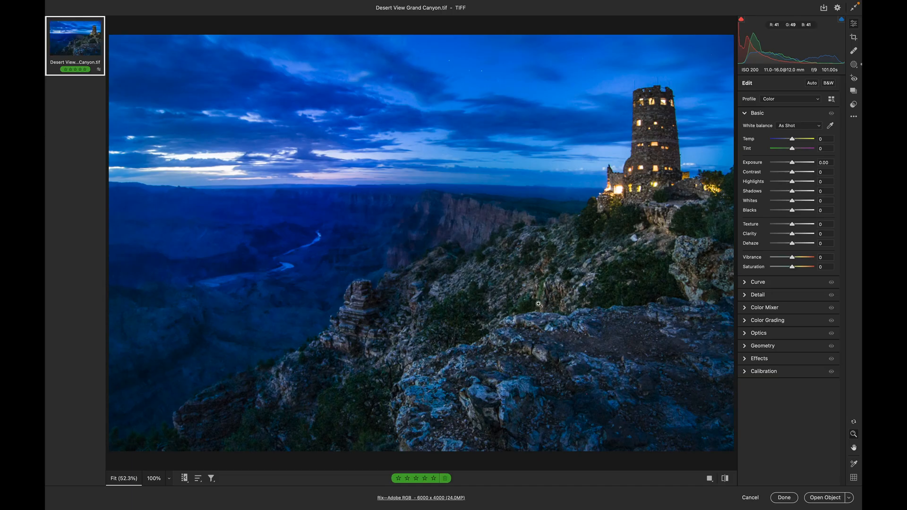
pyautogui.moveTo(500, 176); pyautogui.dragTo(499, 210)
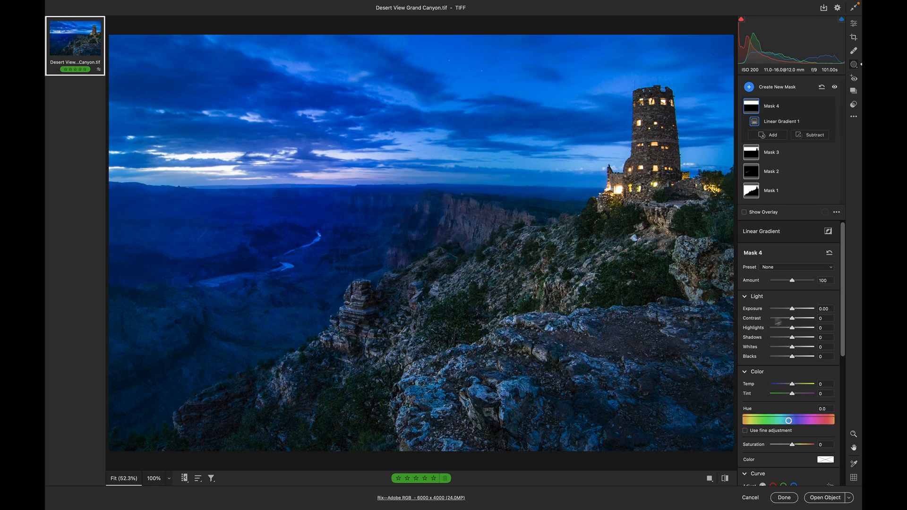
# Set the new gradient's Exposure to -1.25, intersect it with Select Sky to exclude the tower, and finish editing the photo.
pyautogui.moveTo(793, 309); pyautogui.dragTo(785, 311)
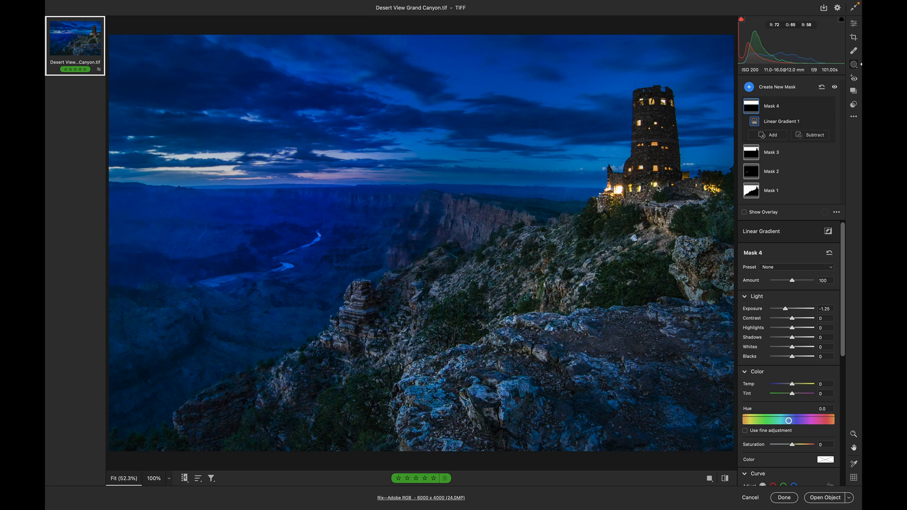
pyautogui.press('alt')
pyautogui.keyDown('alt'); pyautogui.click(785, 136); pyautogui.keyUp('alt')
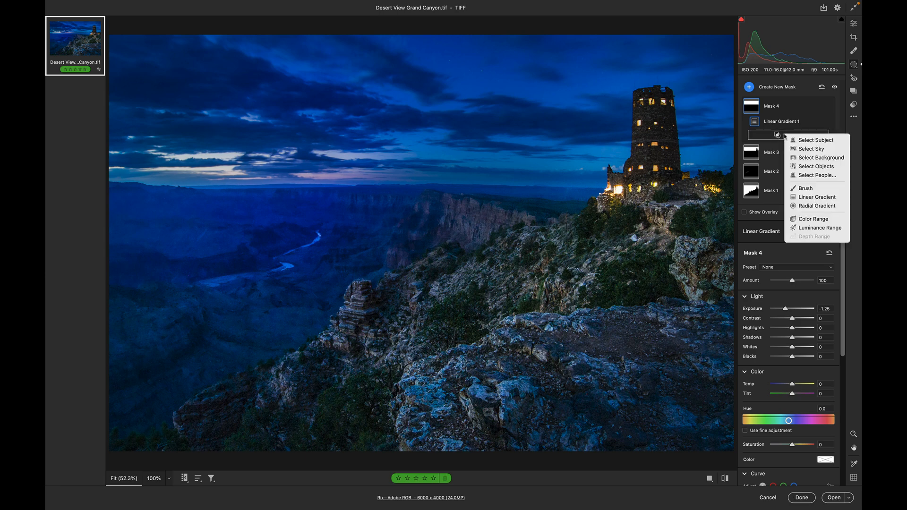
pyautogui.click(811, 149)
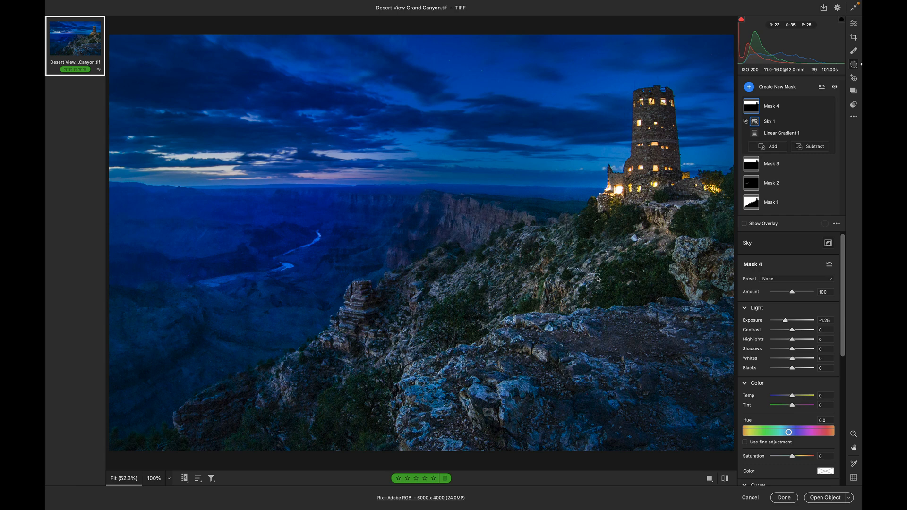
pyautogui.click(784, 497)
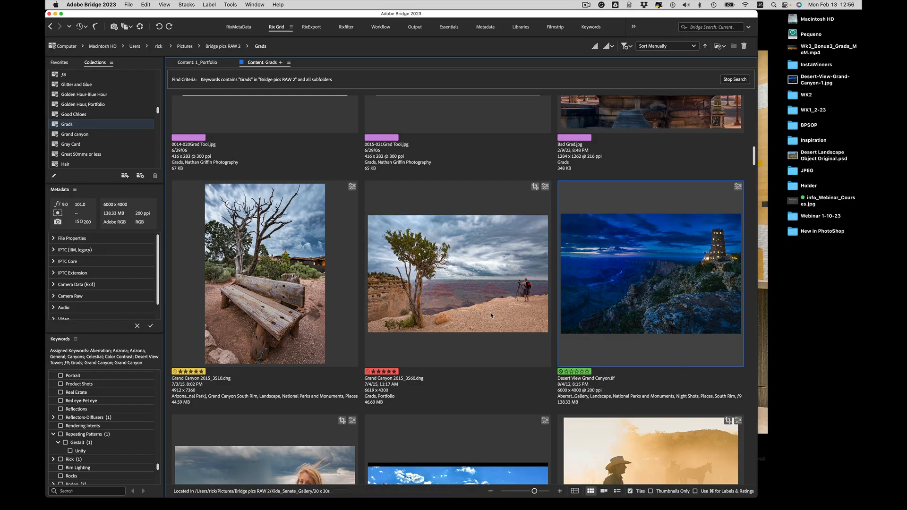
# Open the photo of two women at the canyon, Grand Canyon 2015_3451.dng, in Camera Raw.
pyautogui.scroll(-3, 490, 312)
pyautogui.click(303, 417)
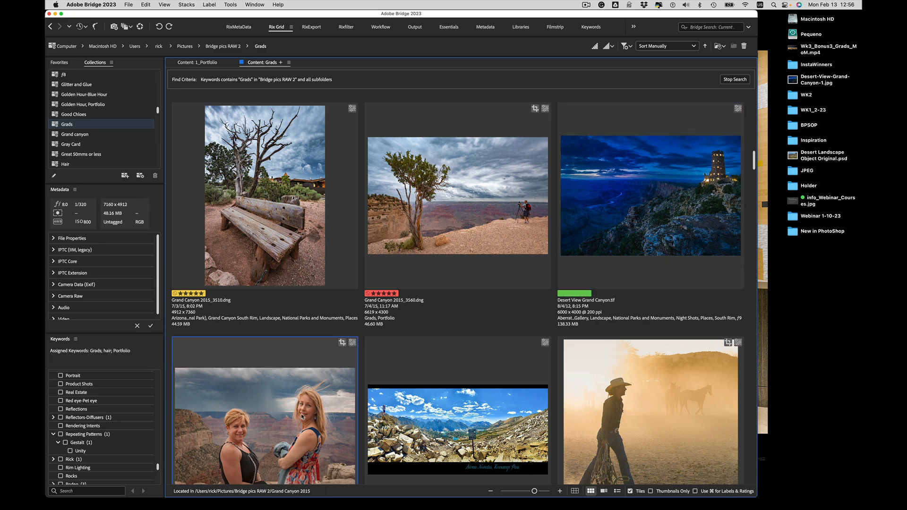
pyautogui.doubleClick(301, 414)
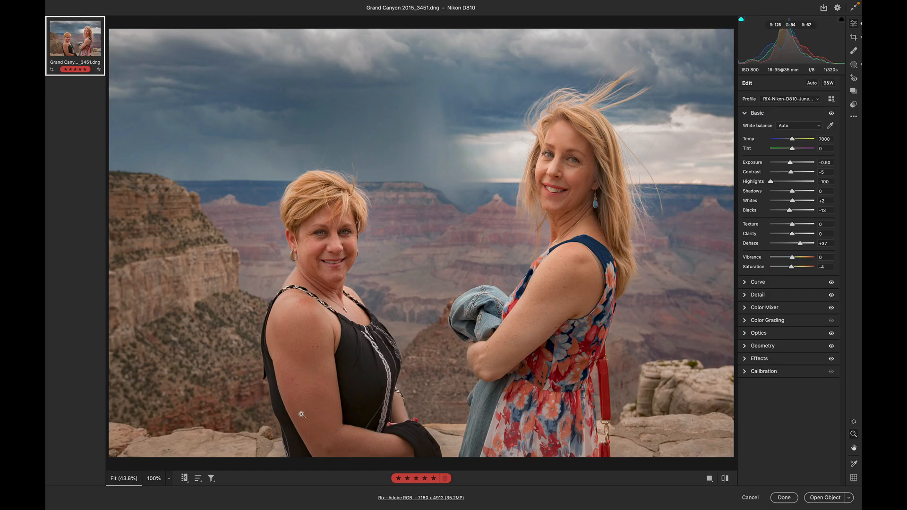
# Draw a vertical linear gradient mask fading out through the canyon, and set its Exposure to -0.35 and Temp to -17.
pyautogui.press('g')
pyautogui.moveTo(425, 224); pyautogui.dragTo(425, 284)
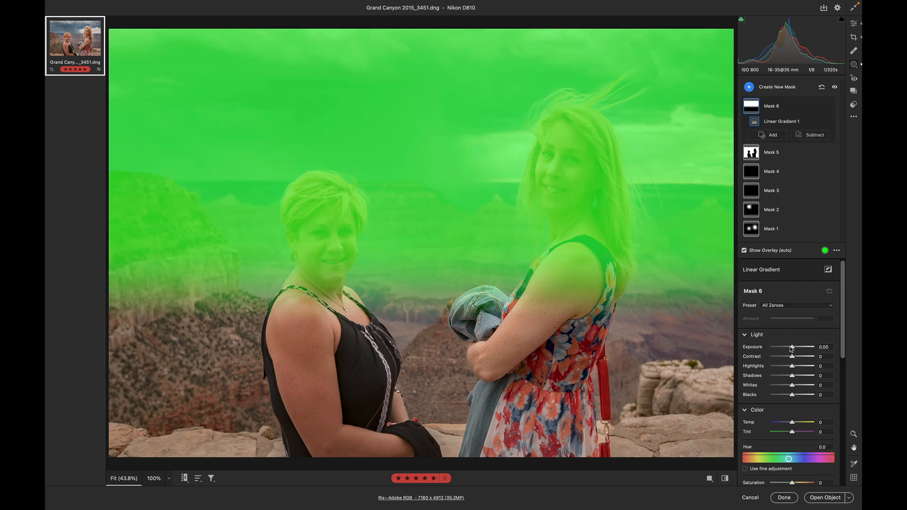
pyautogui.moveTo(792, 347); pyautogui.dragTo(790, 347)
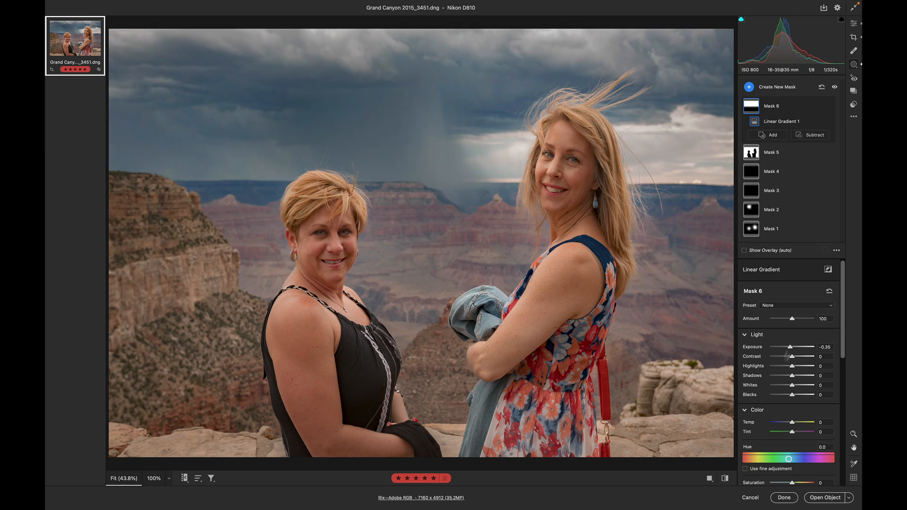
pyautogui.moveTo(792, 423); pyautogui.dragTo(788, 424)
# Intersect the new gradient with Select Sky to exclude the women and canyon, and finish editing the photo.
pyautogui.press('alt')
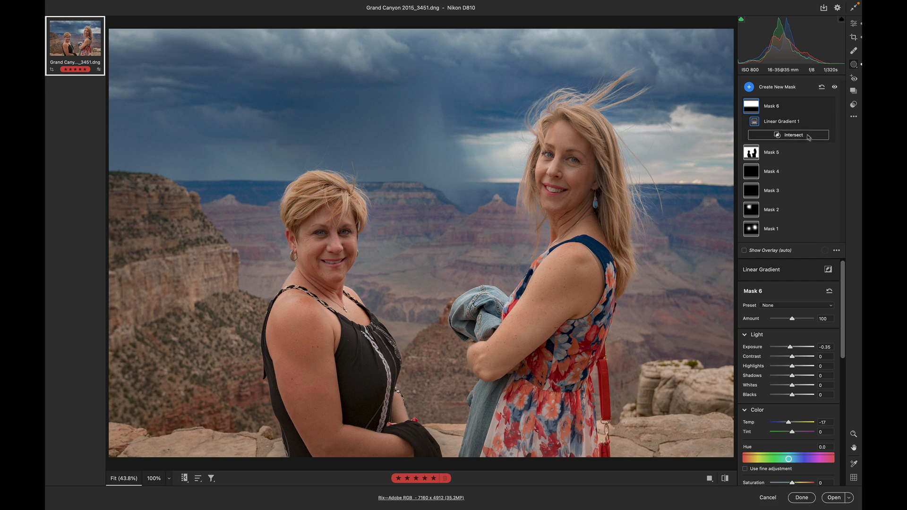
pyautogui.click(783, 136)
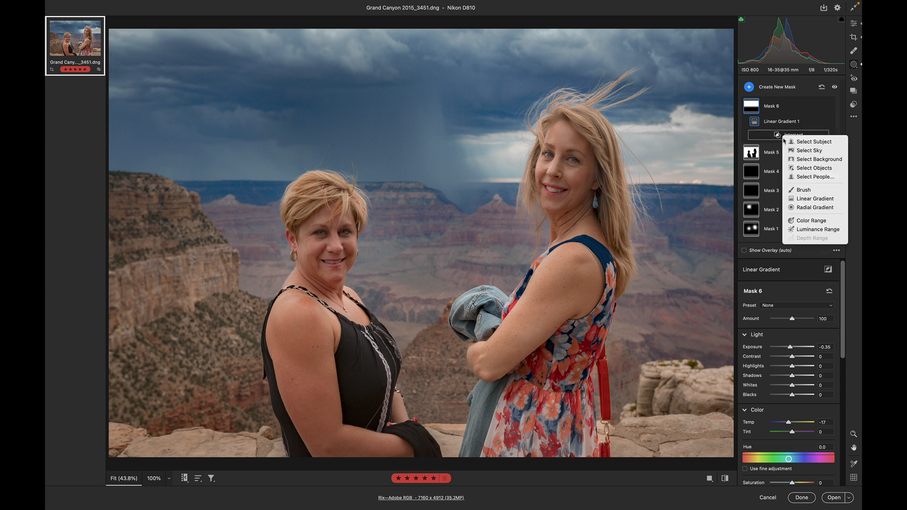
pyautogui.click(788, 150)
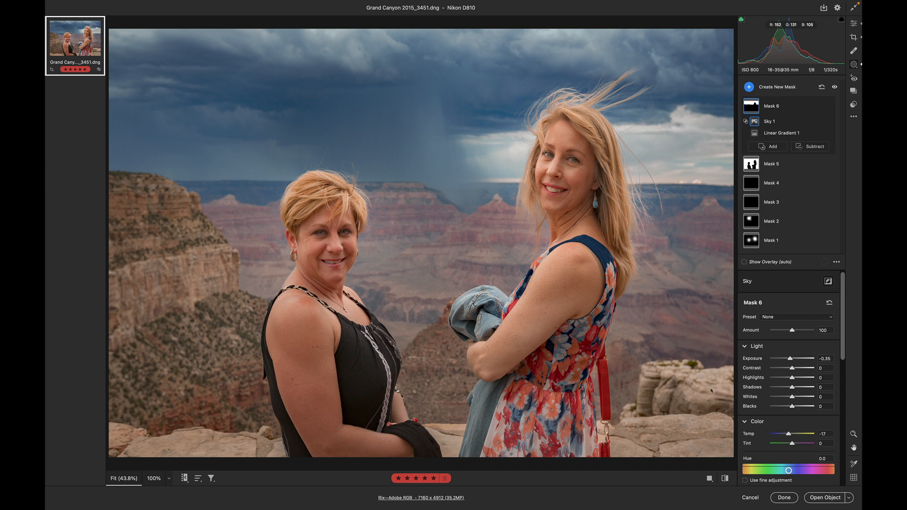
pyautogui.click(777, 498)
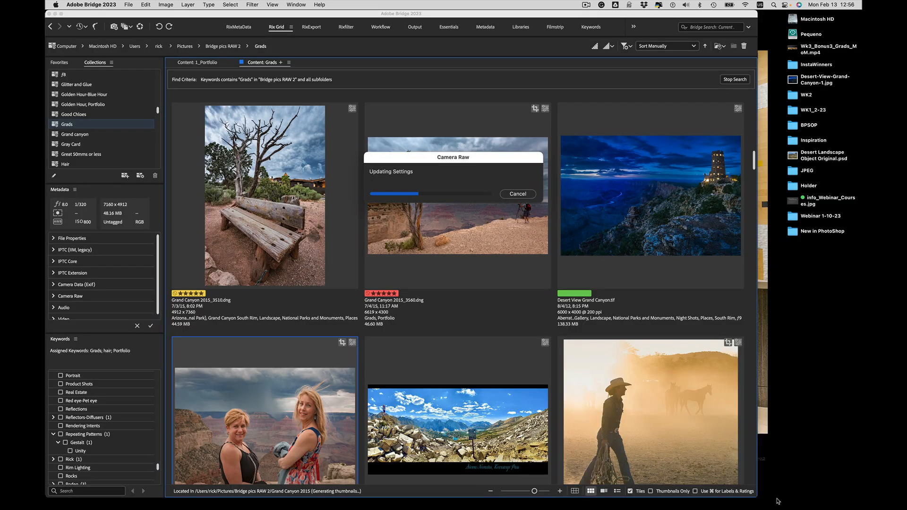
# Open the cowboy photo, 135-Portfolio.dng, in Camera Raw and add a diagonal linear gradient over the dusty background with Exposure +1.35.
pyautogui.click(666, 424)
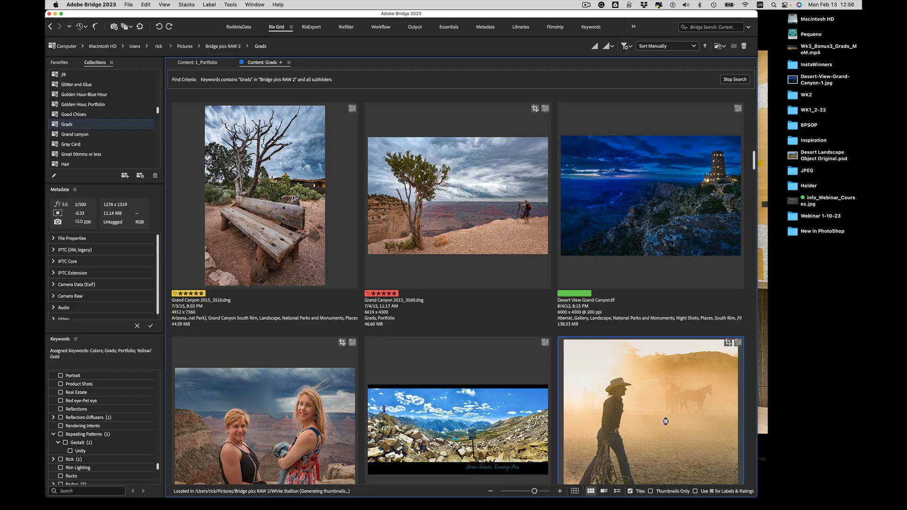
pyautogui.doubleClick(666, 421)
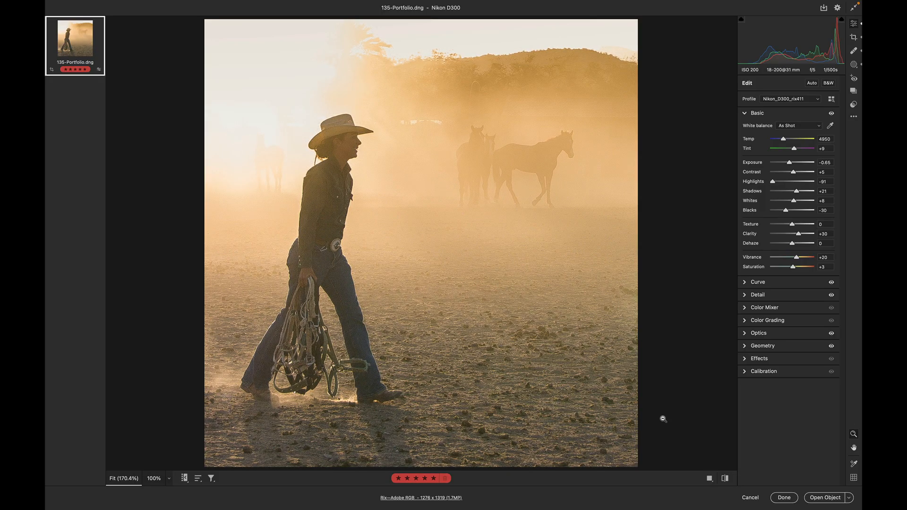
pyautogui.press('g')
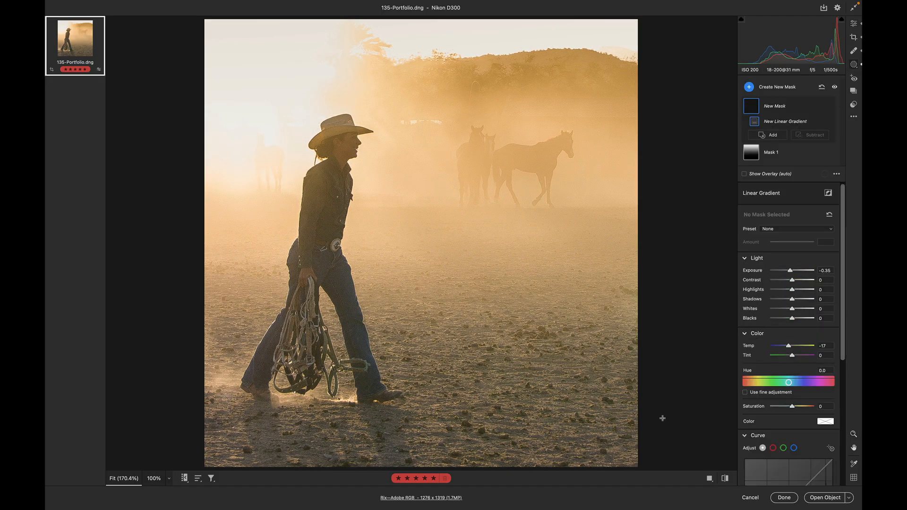
pyautogui.moveTo(526, 150)
pyautogui.mouseDown()
pyautogui.moveTo(461, 243)
pyautogui.moveTo(442, 362)
pyautogui.moveTo(448, 349)
pyautogui.mouseUp()
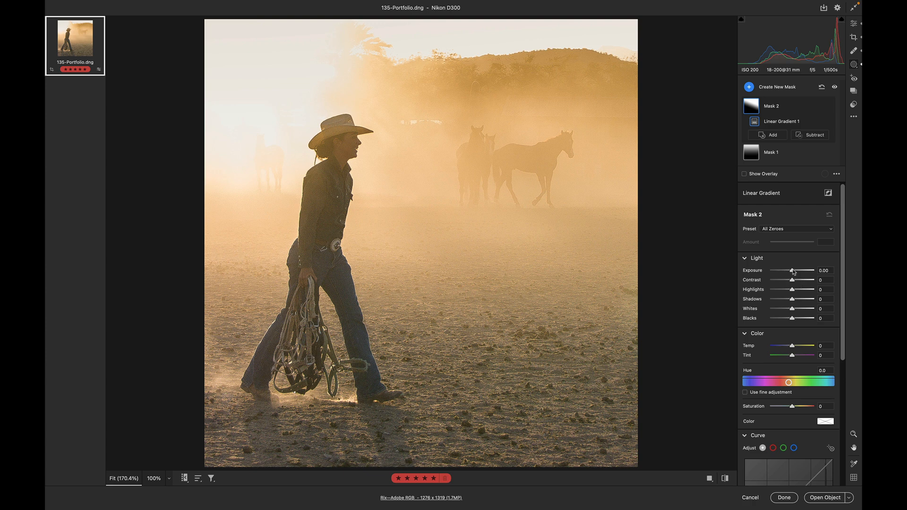
pyautogui.moveTo(794, 272); pyautogui.dragTo(801, 273)
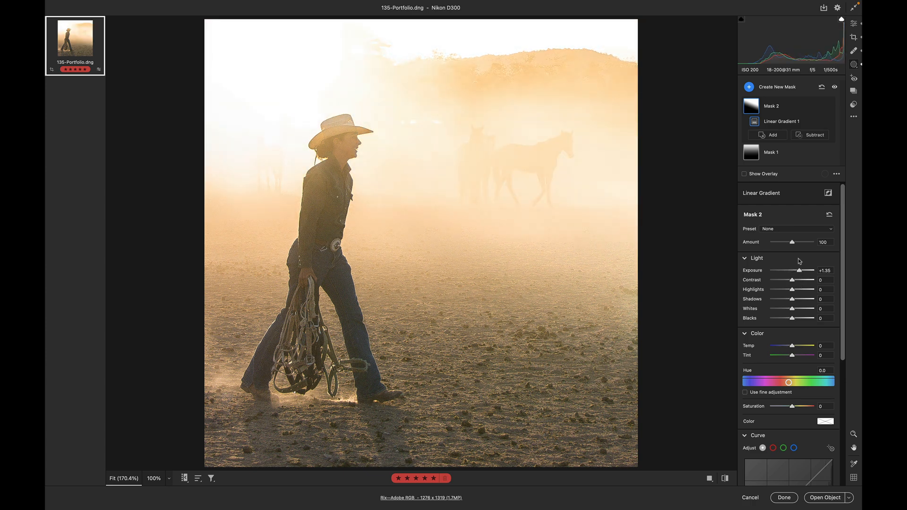
# Try intersecting the diagonal gradient mask with Select Subject.
pyautogui.press('alt')
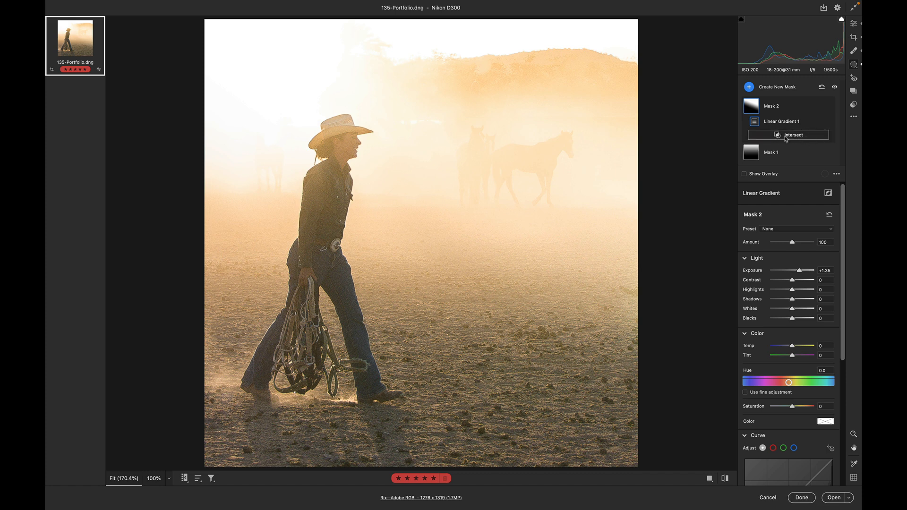
pyautogui.keyDown('alt'); pyautogui.click(786, 137); pyautogui.keyUp('alt')
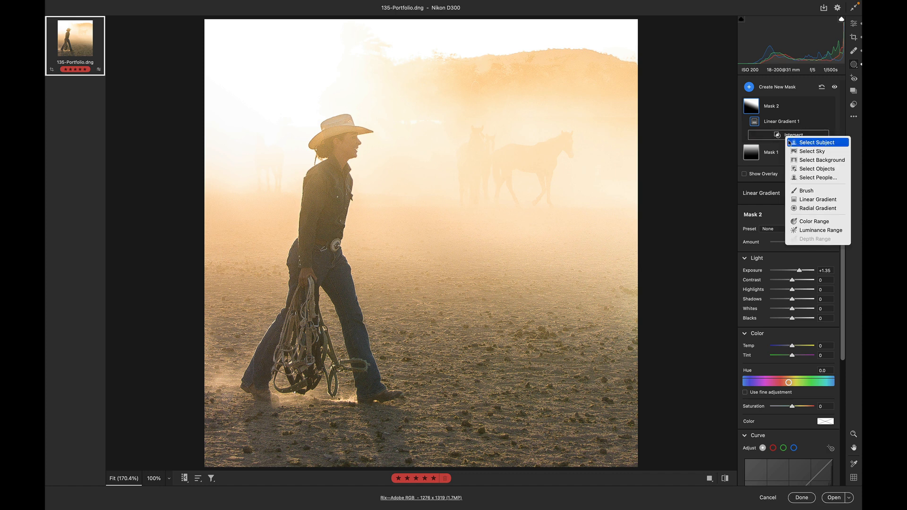
pyautogui.click(790, 142)
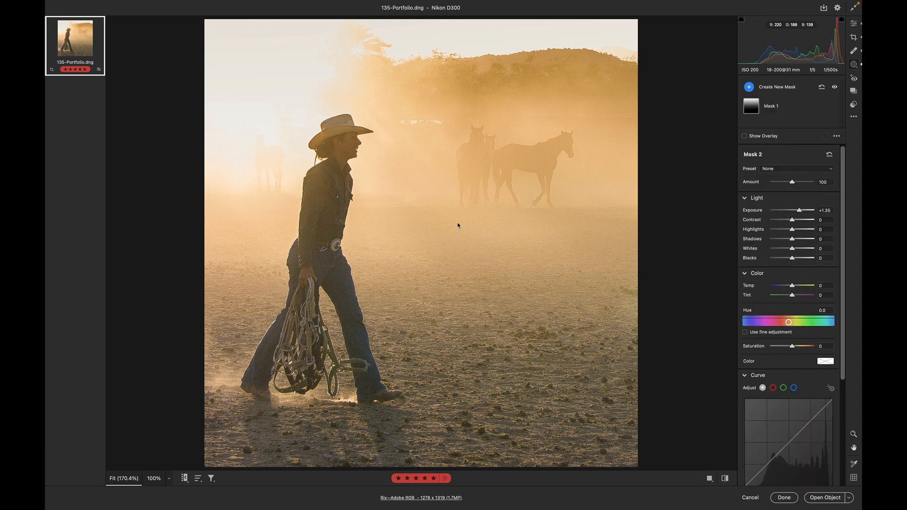
# Redraw the diagonal linear gradient and subtract the cowboy from it with Select Subject, closing the photo without saving the edits.
pyautogui.press('g')
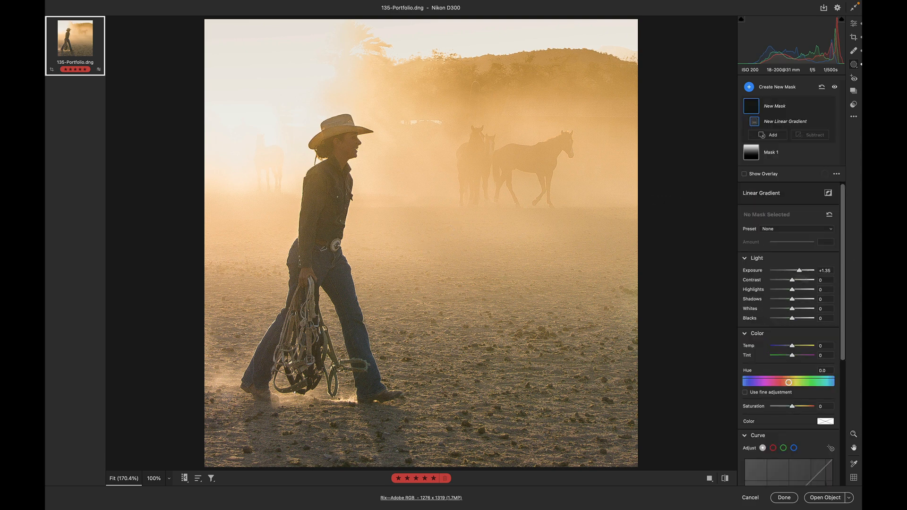
pyautogui.moveTo(494, 101); pyautogui.dragTo(407, 279)
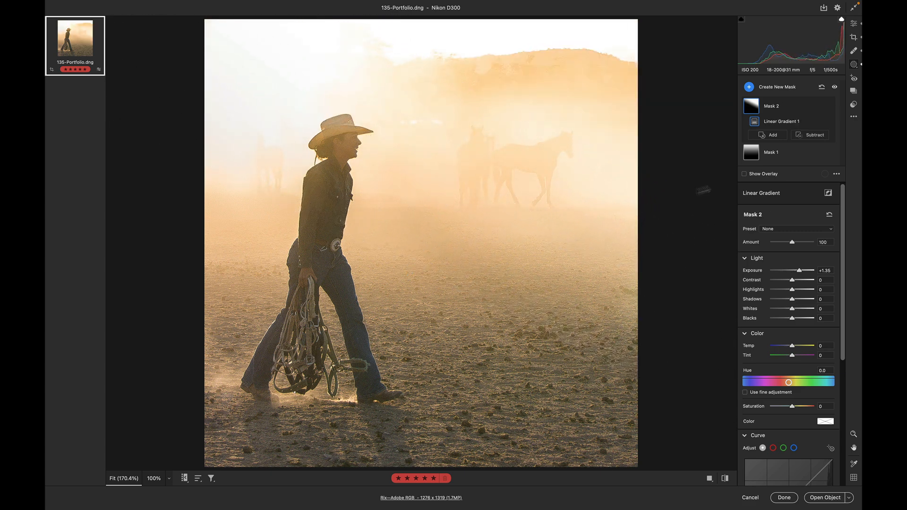
pyautogui.click(815, 135)
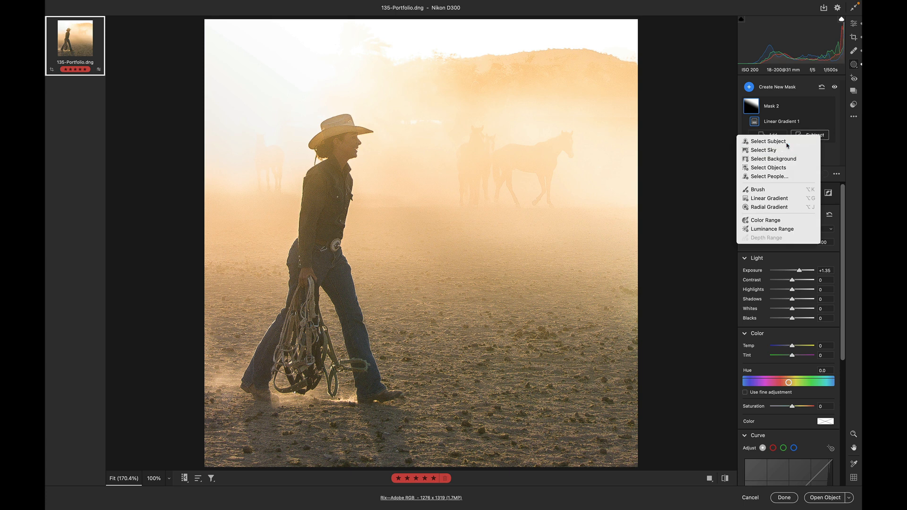
pyautogui.click(786, 141)
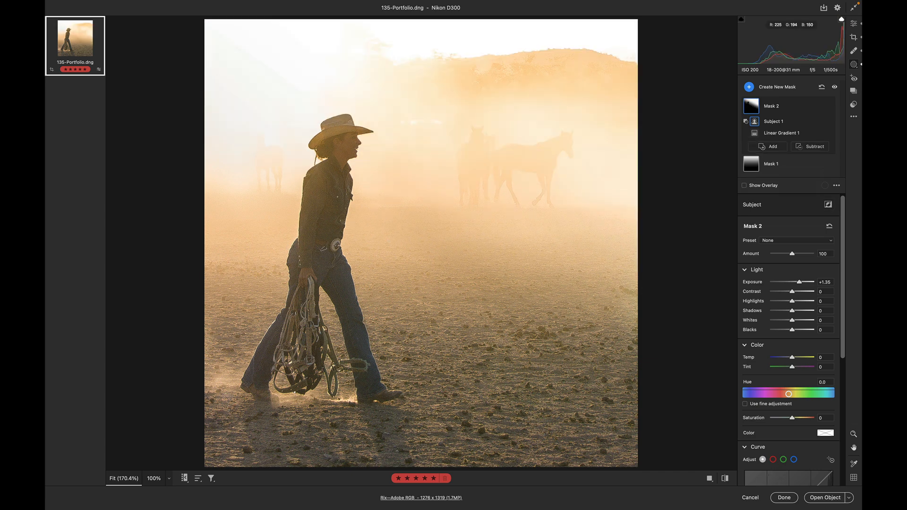
pyautogui.click(754, 499)
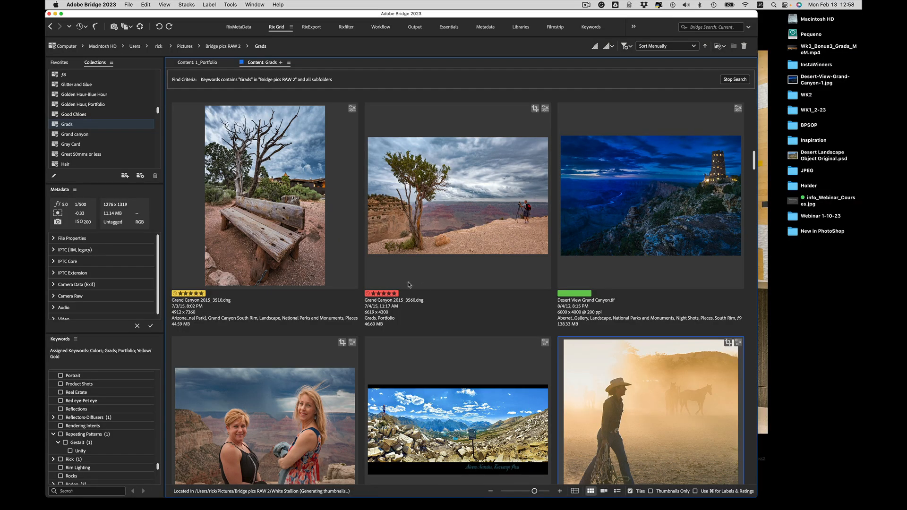
# Open the black-and-white carnival photo, Carnival_Fair_0236.dng, in Camera Raw.
pyautogui.scroll(-5, 409, 285)
pyautogui.scroll(-5, 409, 284)
pyautogui.click(296, 352)
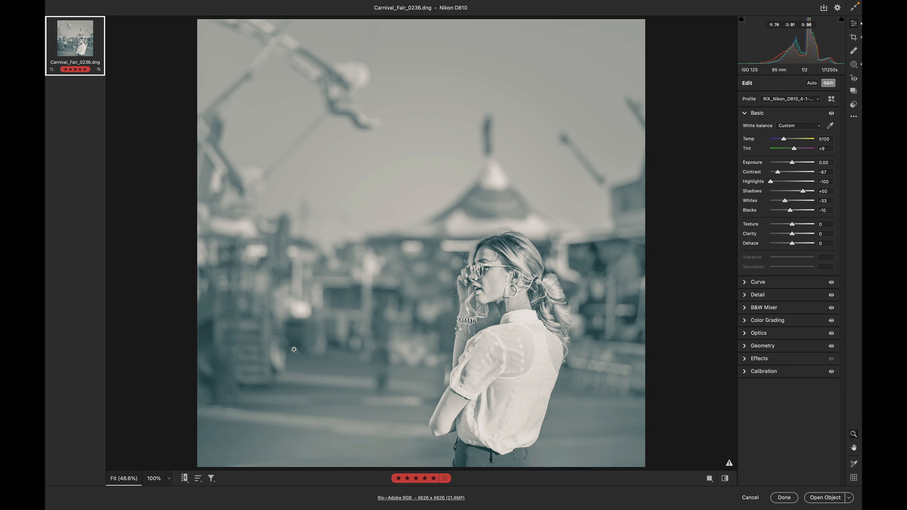
# Draw a slightly tilted linear gradient mask over the sky and carnival background, and set its Exposure to -1.70.
pyautogui.press('g')
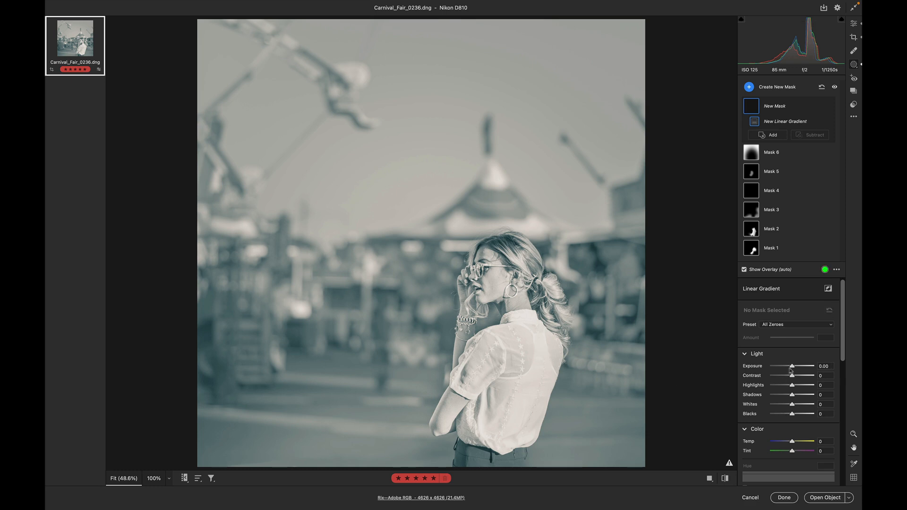
pyautogui.moveTo(563, 241); pyautogui.dragTo(644, 349)
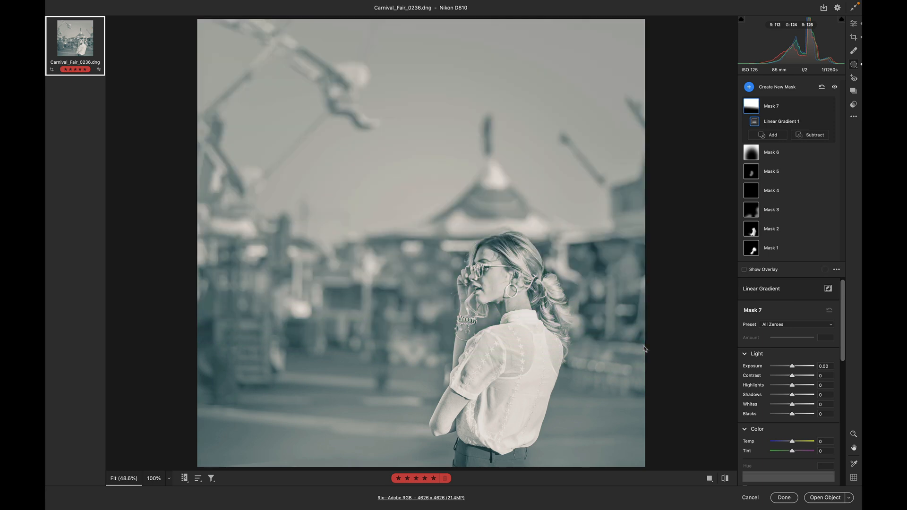
pyautogui.click(783, 366)
pyautogui.moveTo(784, 368); pyautogui.dragTo(782, 368)
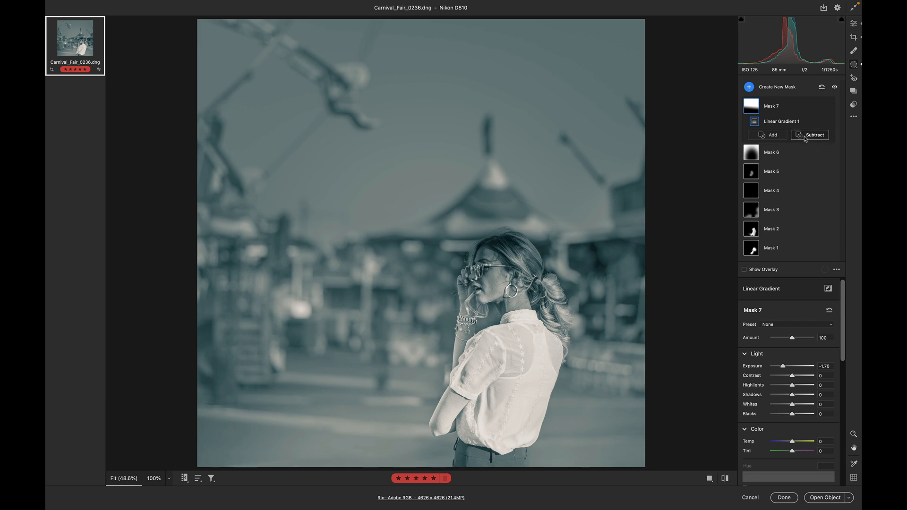
# Subtract the woman from the gradient mask with Select Subject, and close the carnival photo without saving the edits.
pyautogui.click(805, 137)
pyautogui.click(780, 141)
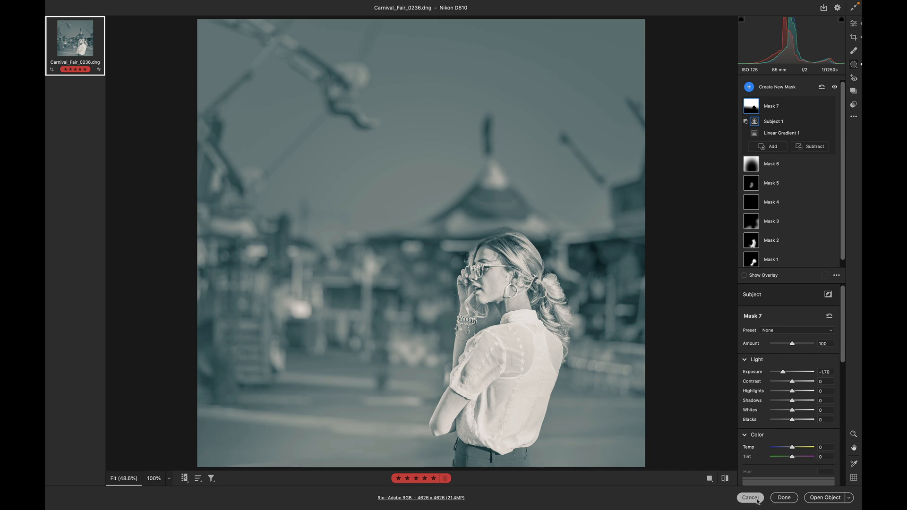
pyautogui.click(751, 498)
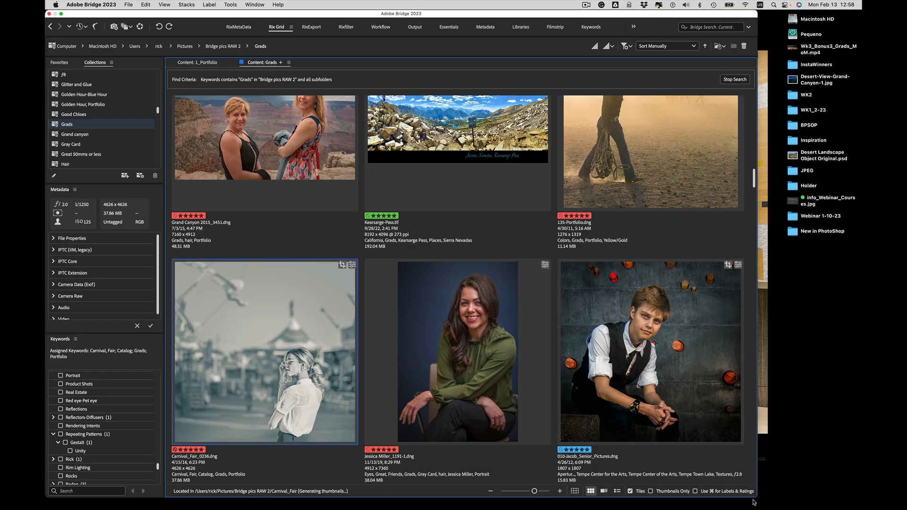
# Open the portrait of the seated woman in the green blouse in Camera Raw and bring up its masks.
pyautogui.click(493, 318)
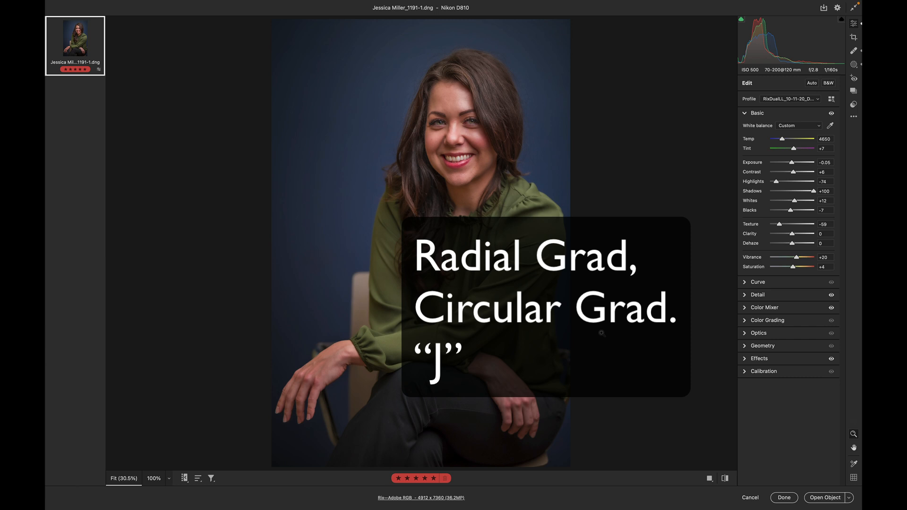
pyautogui.press('m')
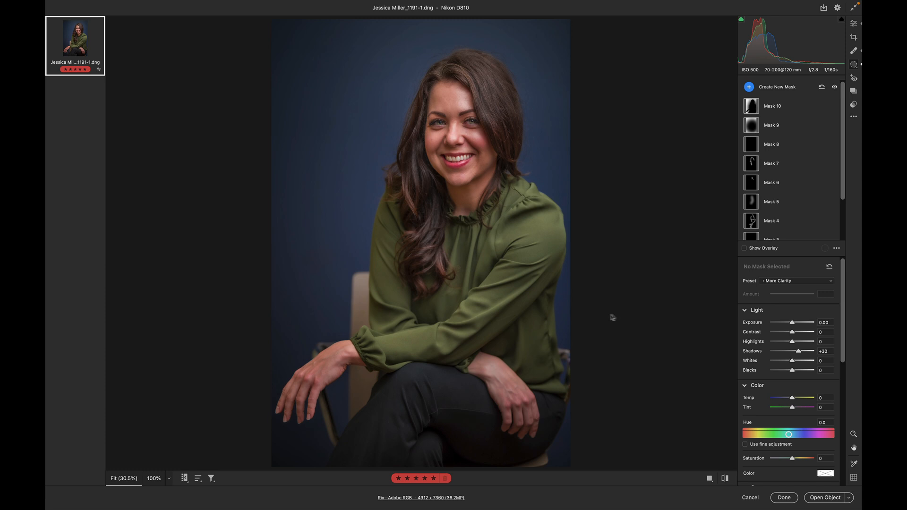
pyautogui.click(749, 87)
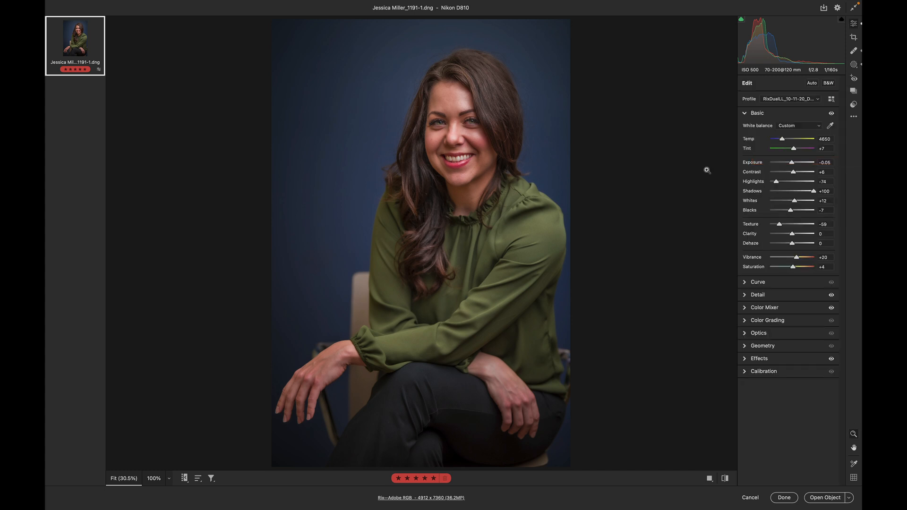
# Set a new radial gradient mask's Exposure to +0.90 and draw it as a tall oval centred on the woman's face.
pyautogui.hotkey('shift', 'm')
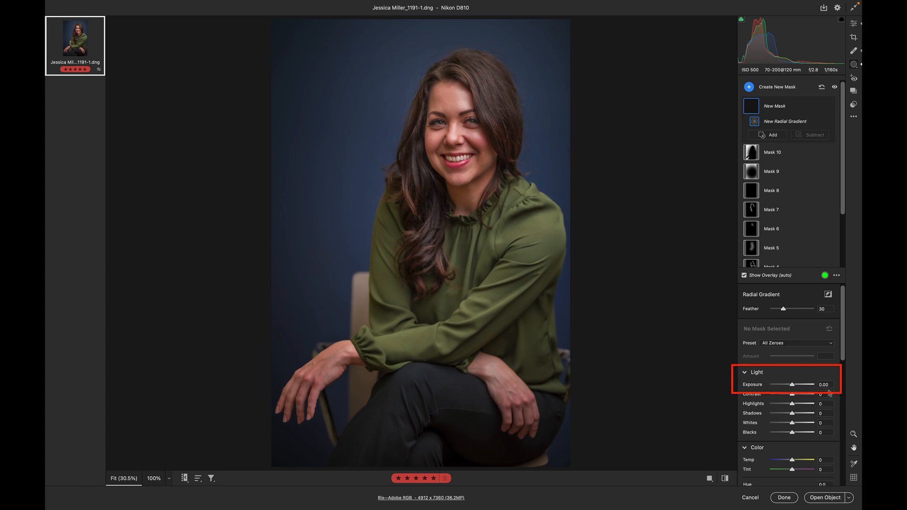
pyautogui.moveTo(792, 384); pyautogui.dragTo(797, 384)
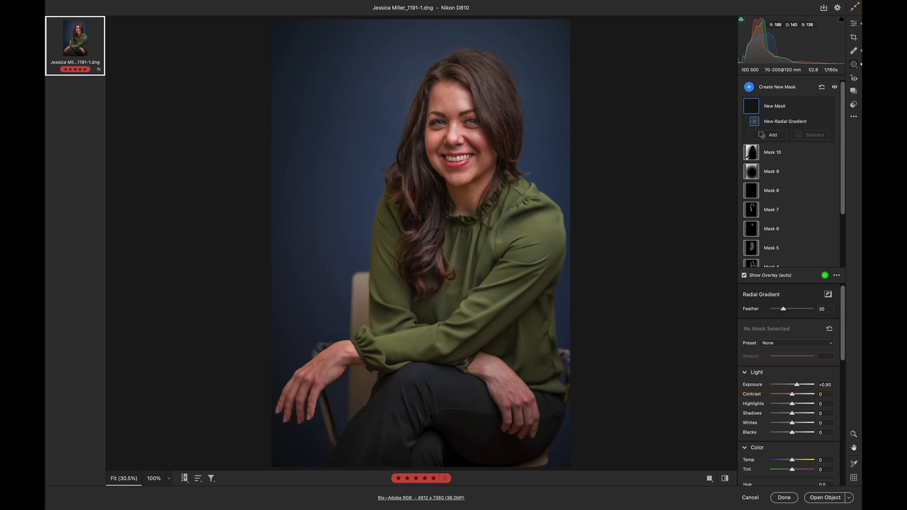
pyautogui.moveTo(455, 133); pyautogui.dragTo(528, 232)
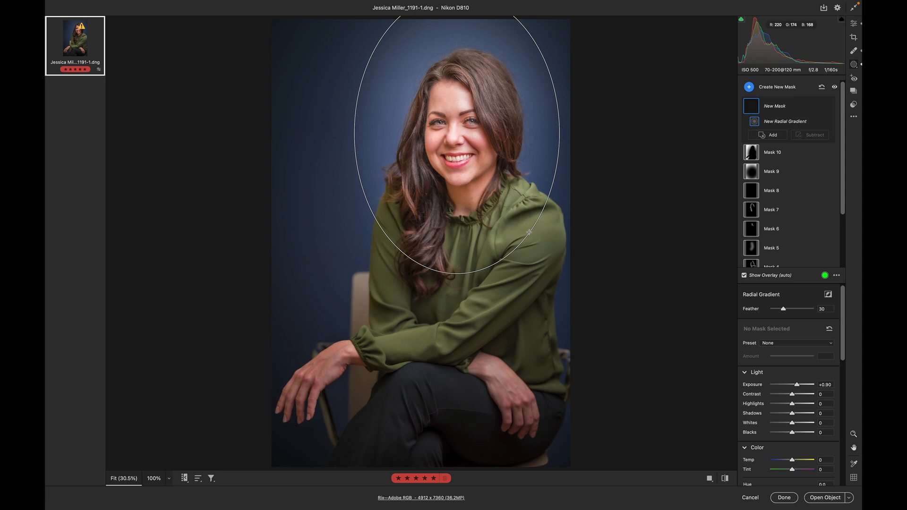
pyautogui.moveTo(528, 233); pyautogui.dragTo(529, 235)
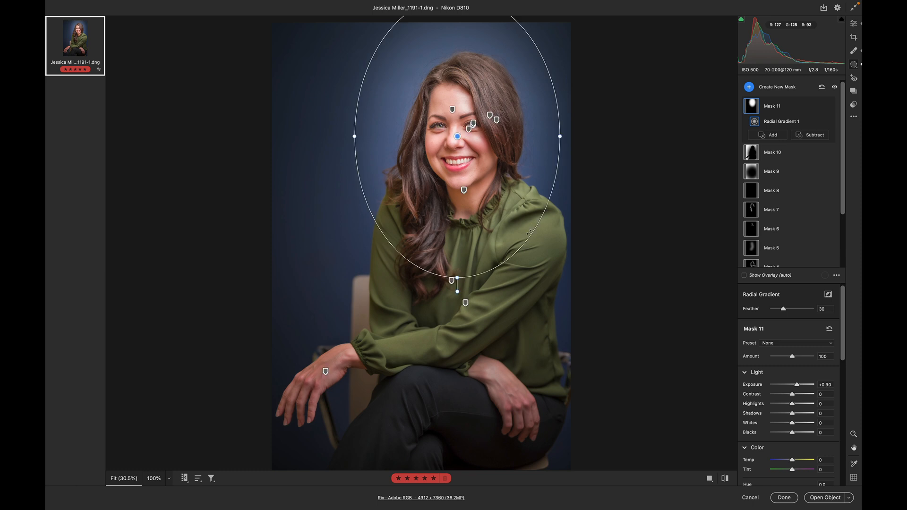
# Hide the mask pins and tools on the portrait and turn them back on with Show Pins and Tools.
pyautogui.press('v')
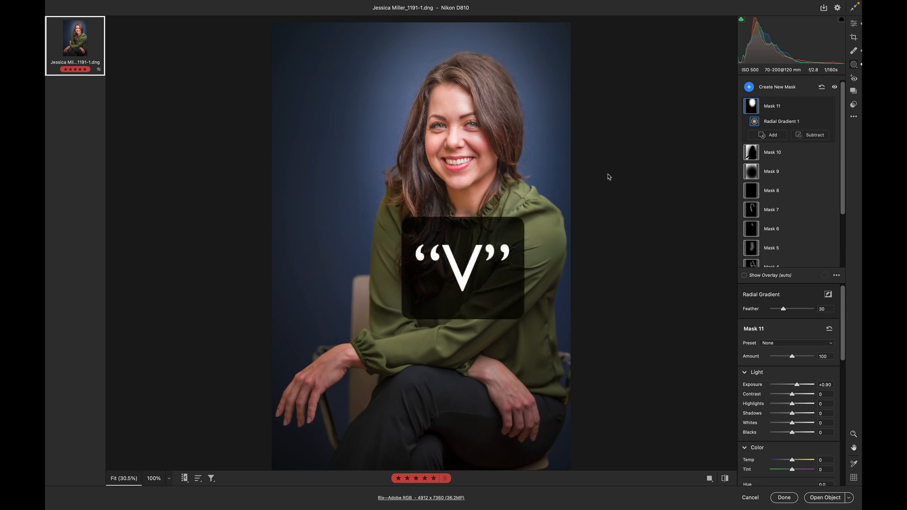
pyautogui.click(836, 275)
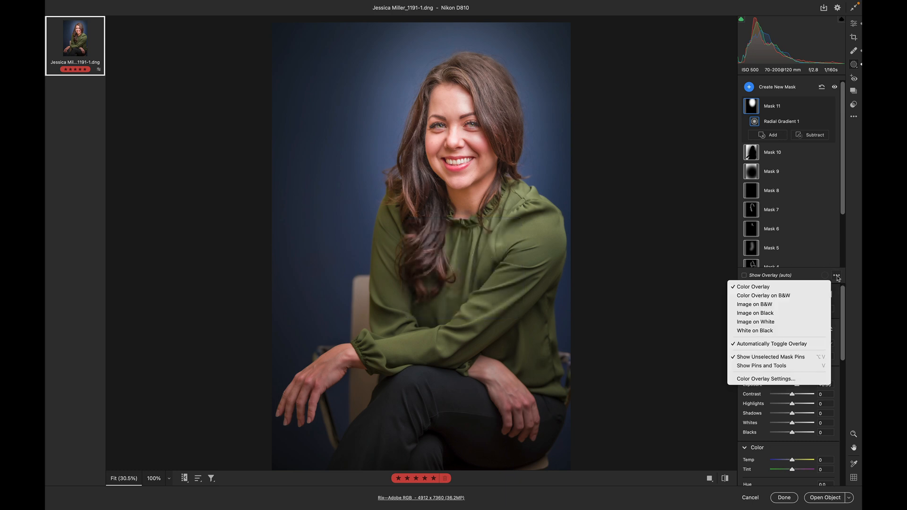
pyautogui.click(786, 367)
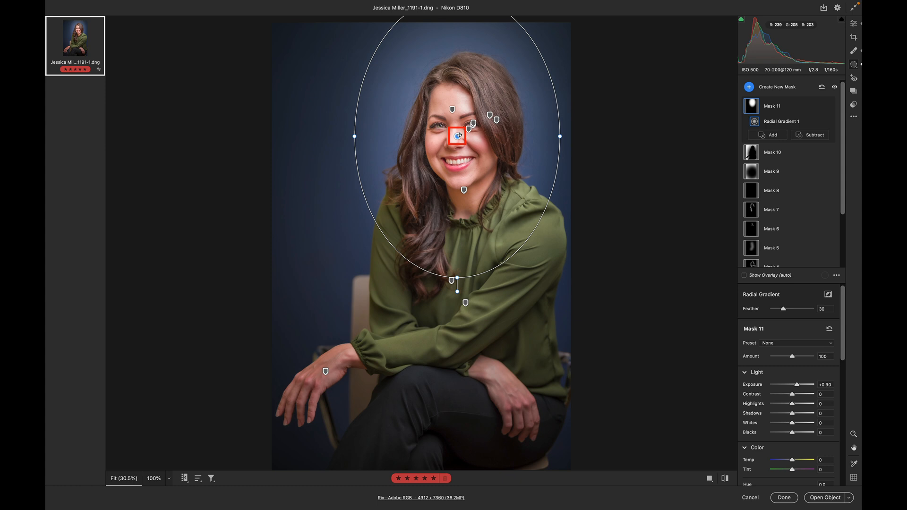
# Shift the radial gradient over the woman's face and subtract the woman from its mask with Select Subject.
pyautogui.moveTo(454, 114)
pyautogui.moveTo(456, 137); pyautogui.dragTo(455, 157)
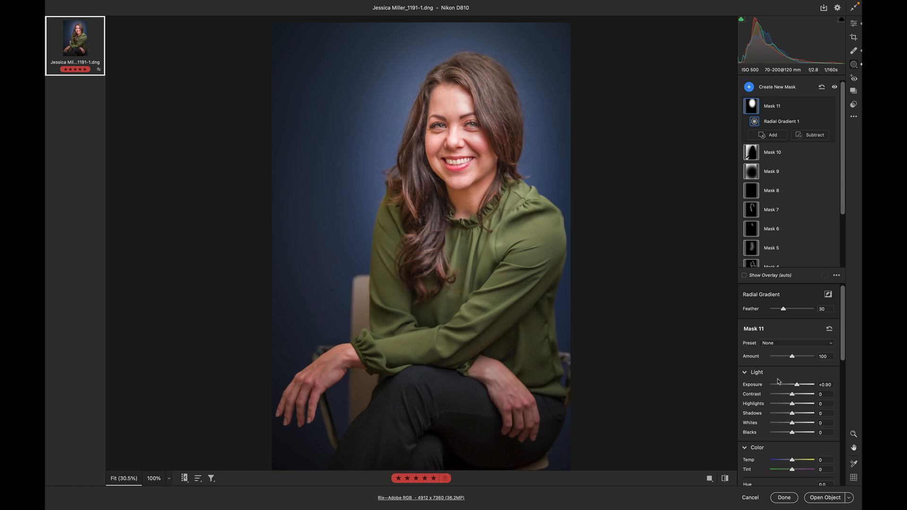
pyautogui.click(808, 137)
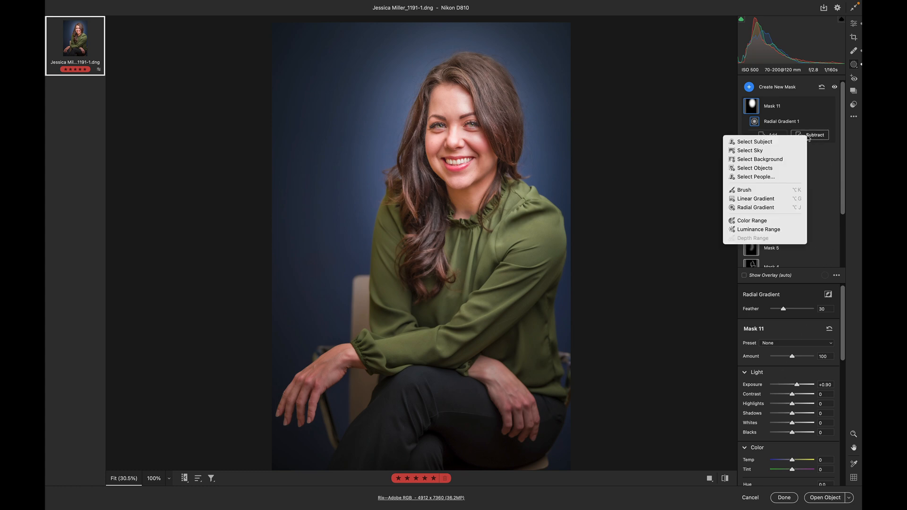
pyautogui.click(798, 143)
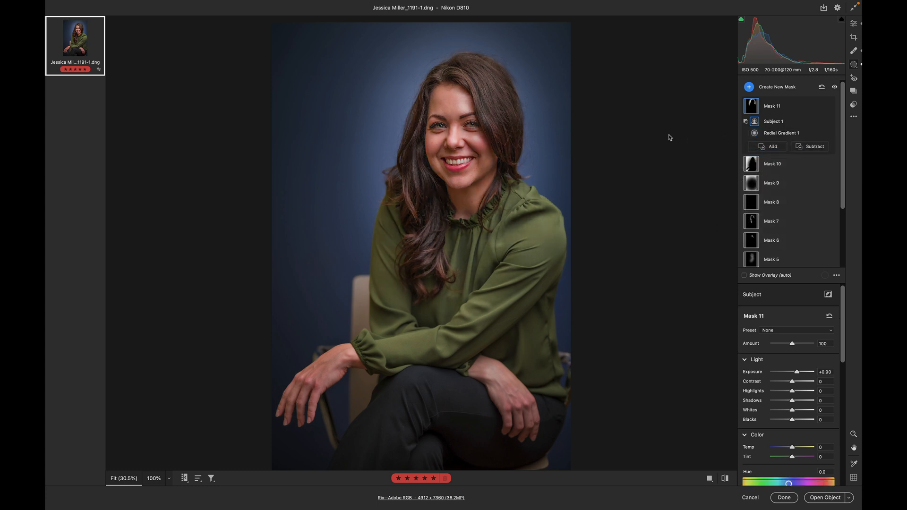
# Toggle the visibility of Mask 11 off and on to compare the background glow before and after.
pyautogui.moveTo(827, 112)
pyautogui.click(827, 106)
pyautogui.click(829, 106)
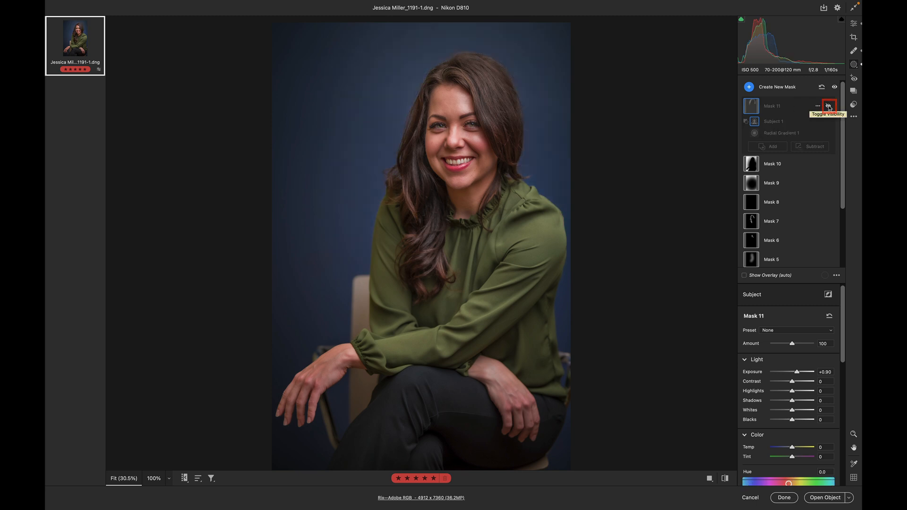
pyautogui.click(828, 106)
pyautogui.click(828, 107)
pyautogui.click(828, 106)
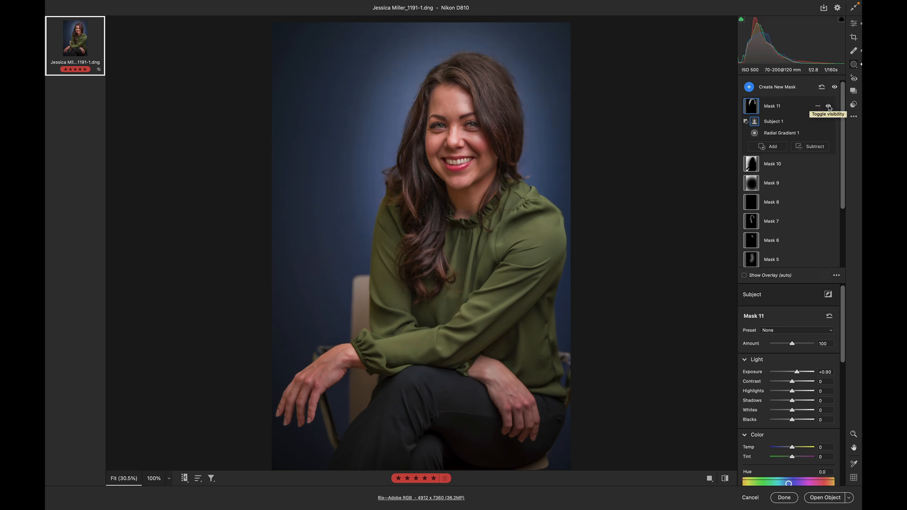
# Set Mask 11's Exposure to +0.65 and compare the portrait with the mask hidden and shown.
pyautogui.moveTo(753, 108)
pyautogui.moveTo(796, 373); pyautogui.dragTo(796, 373)
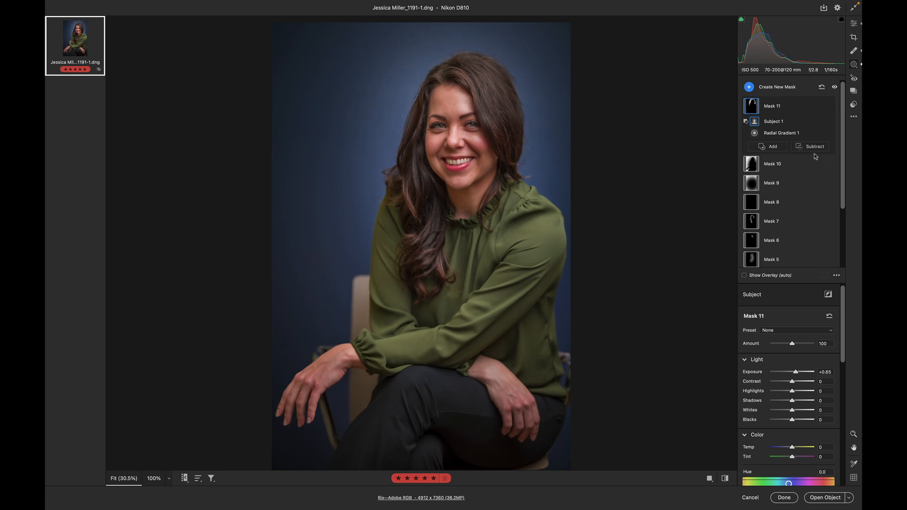
pyautogui.click(828, 106)
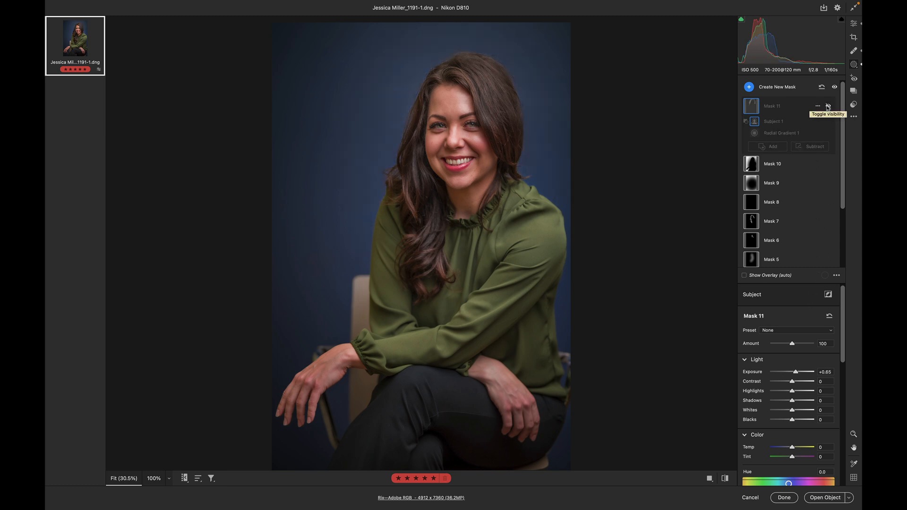
pyautogui.click(828, 107)
pyautogui.click(828, 107)
pyautogui.click(828, 107)
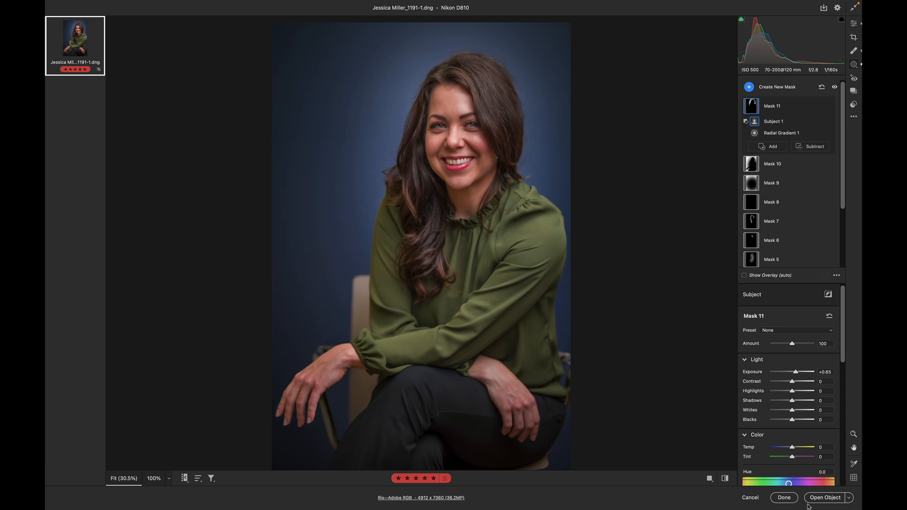
# Save the woman's portrait edits and open the portrait of the seated young man in the vest in Camera Raw.
pyautogui.click(783, 497)
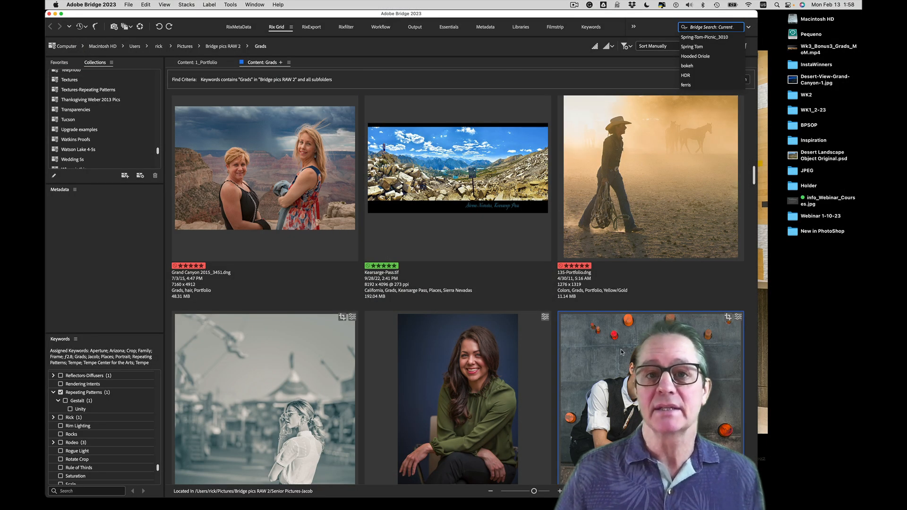
pyautogui.click(623, 356)
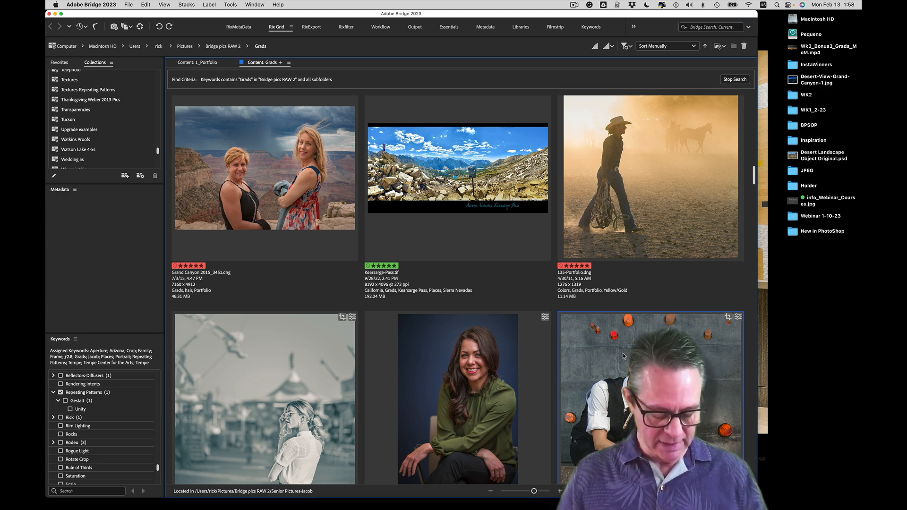
pyautogui.doubleClick(623, 354)
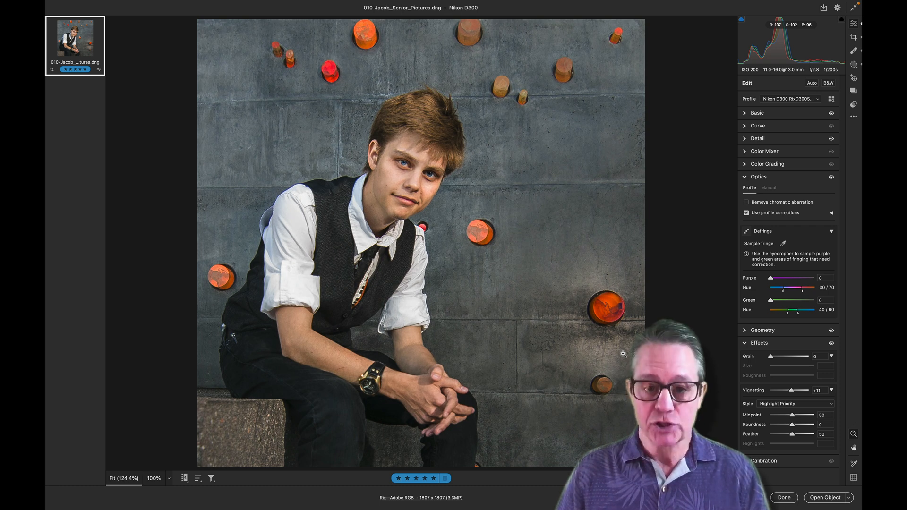
# Set a new radial gradient mask's Exposure to -1.20 and draw it as a large circle centred on the young man's face.
pyautogui.press('j')
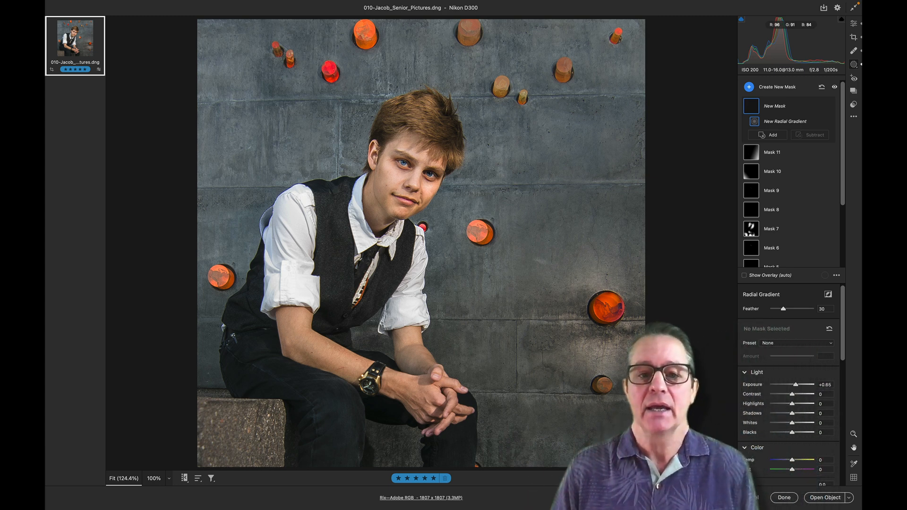
pyautogui.click(787, 385)
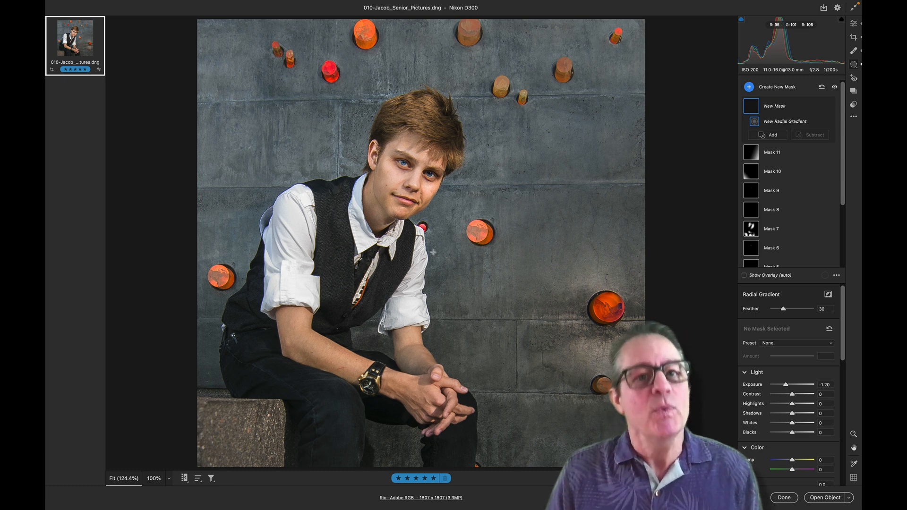
pyautogui.moveTo(405, 186); pyautogui.dragTo(532, 310)
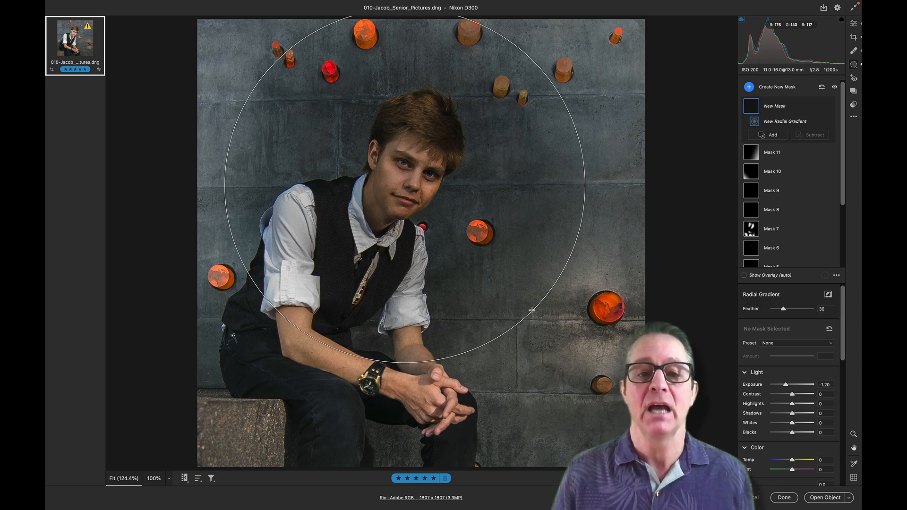
pyautogui.moveTo(532, 311); pyautogui.dragTo(532, 311)
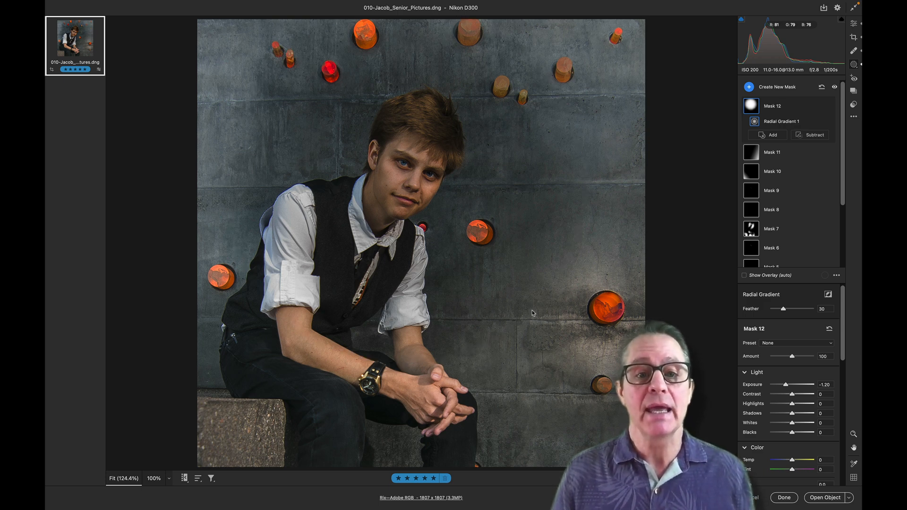
# Invert the radial gradient so the darkening applies outside the circle around the young man.
pyautogui.press("'")
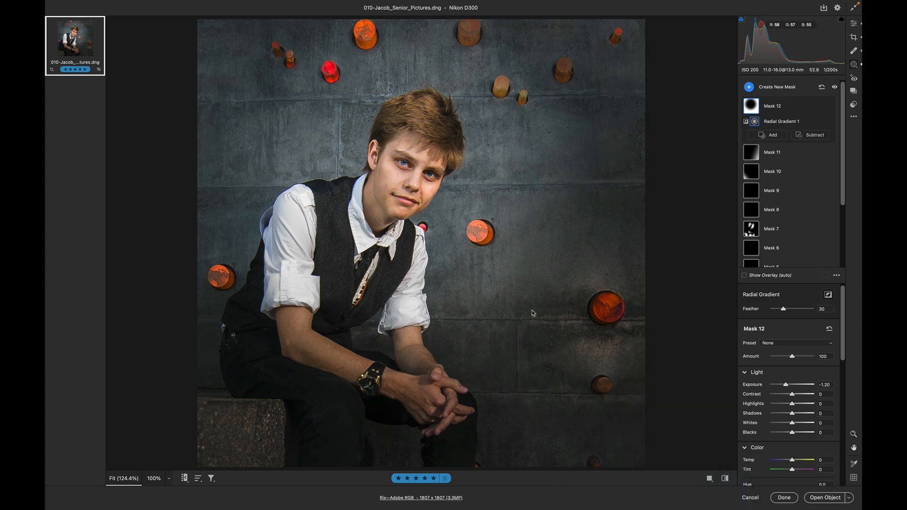
pyautogui.press("'")
pyautogui.press("'")
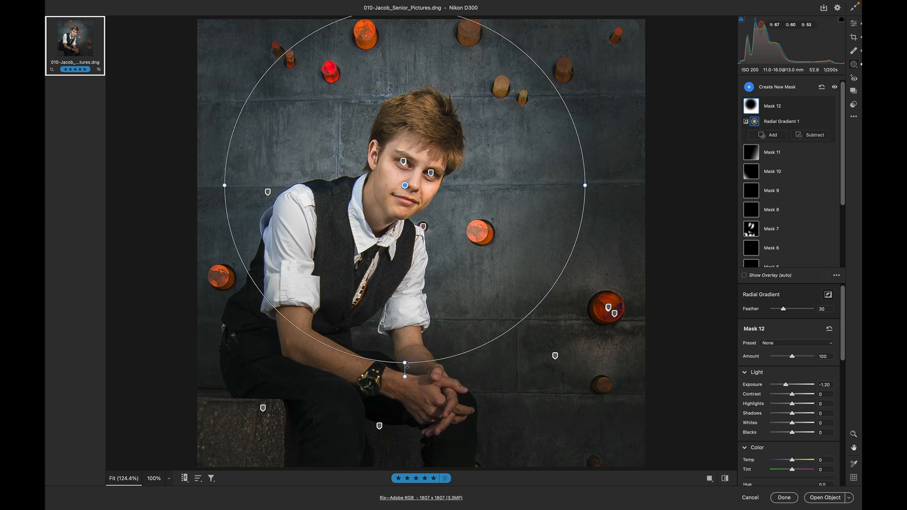
# Stretch the radial gradient taller and slightly wider, and recentre it on the young man's collar to surround his upper body.
pyautogui.moveTo(405, 362); pyautogui.dragTo(405, 387)
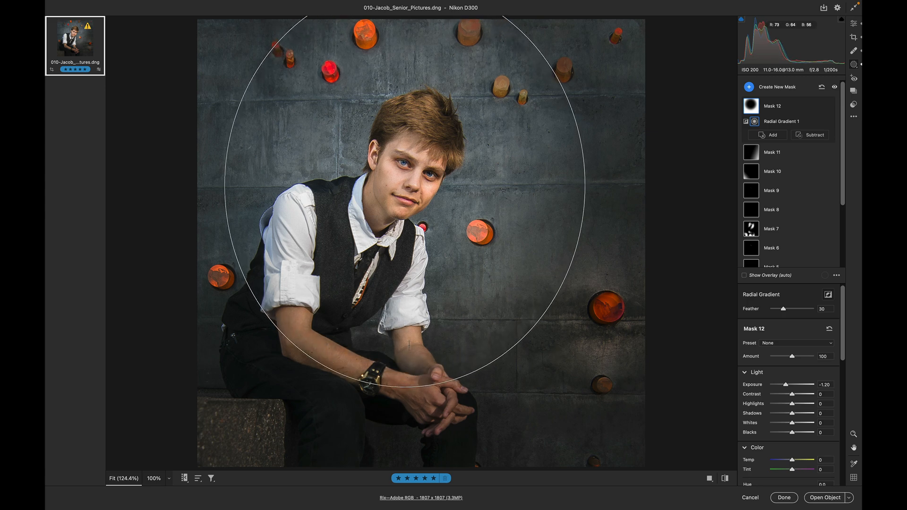
pyautogui.moveTo(405, 185); pyautogui.dragTo(390, 232)
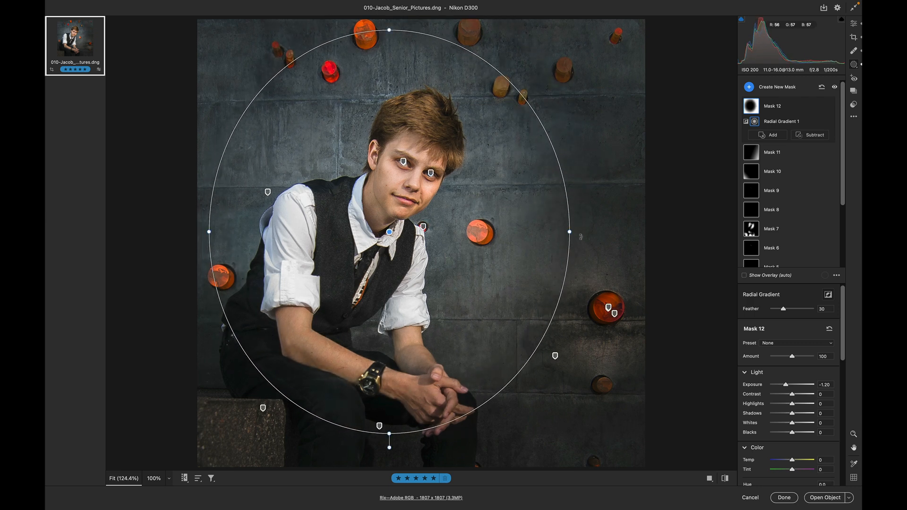
pyautogui.moveTo(569, 232); pyautogui.dragTo(575, 232)
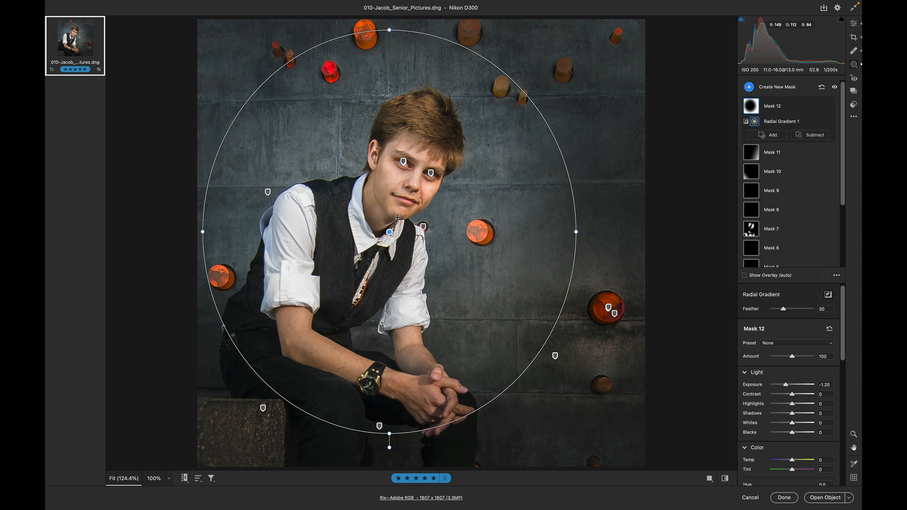
pyautogui.moveTo(386, 228)
pyautogui.mouseDown()
pyautogui.moveTo(385, 209)
pyautogui.moveTo(431, 218)
pyautogui.moveTo(385, 250)
pyautogui.moveTo(373, 234)
pyautogui.moveTo(411, 243)
pyautogui.moveTo(390, 239)
pyautogui.mouseUp()
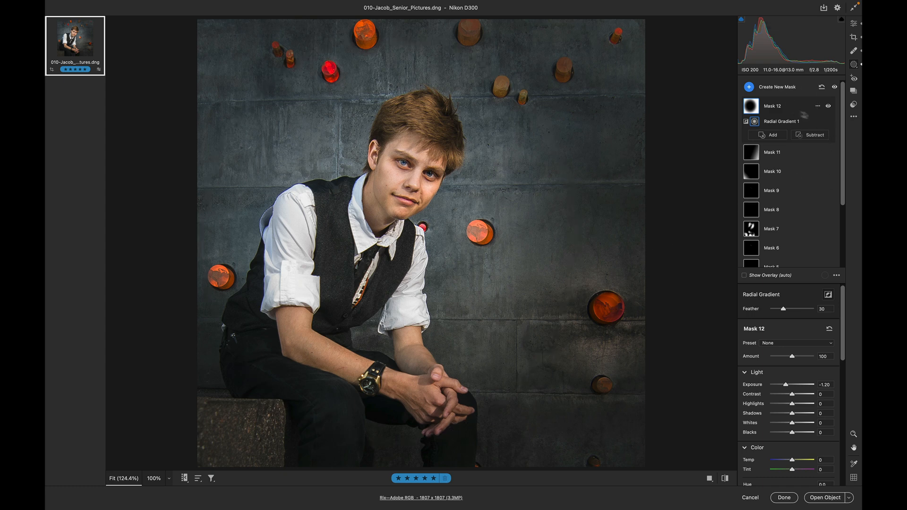
# Subtract the young man from the inverted gradient mask with Select Subject and save the edits, returning to Bridge.
pyautogui.click(810, 136)
pyautogui.click(797, 141)
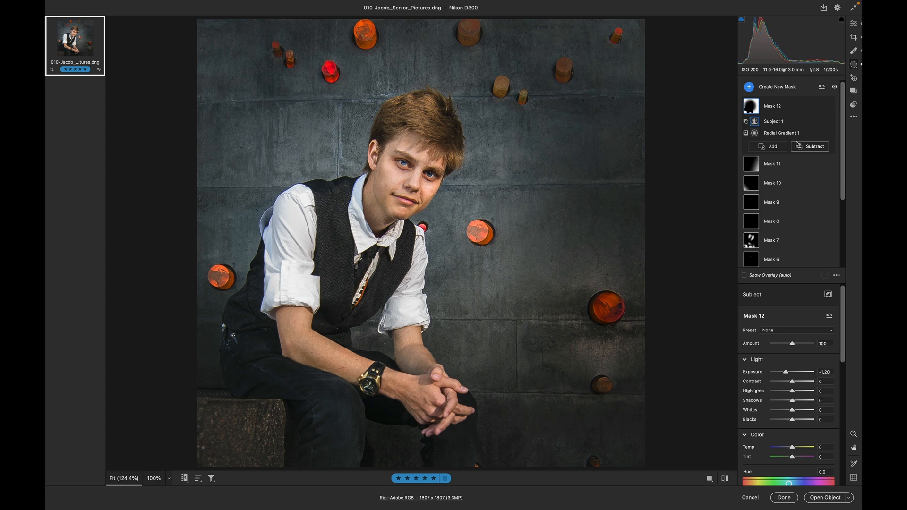
pyautogui.click(778, 500)
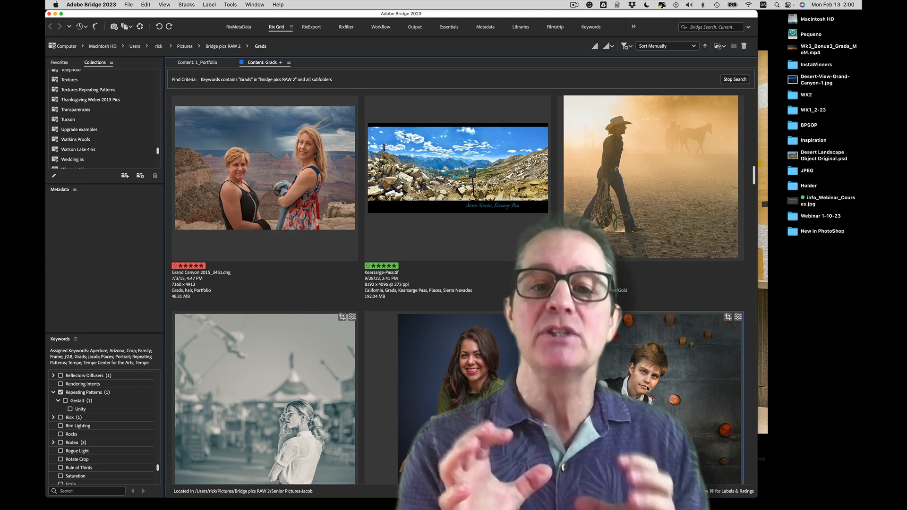
pyautogui.scroll(-5, 648, 389)
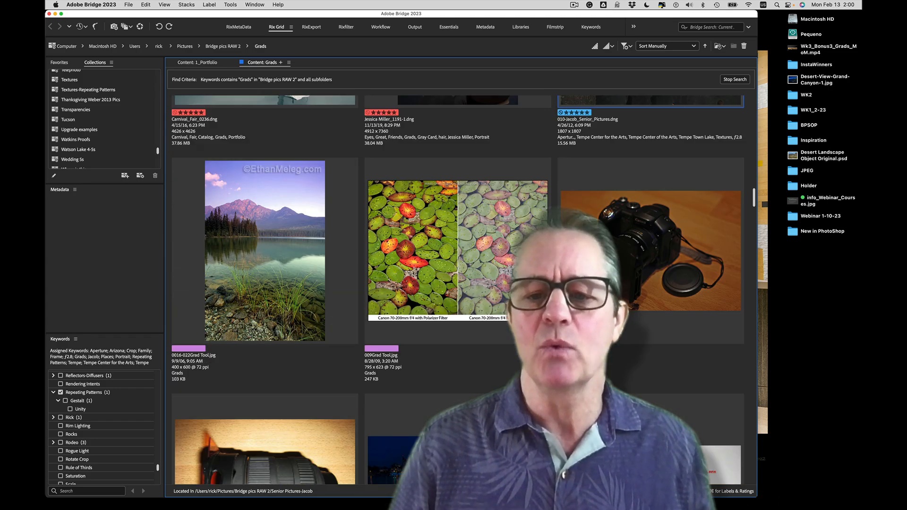
pyautogui.scroll(3, 457, 290)
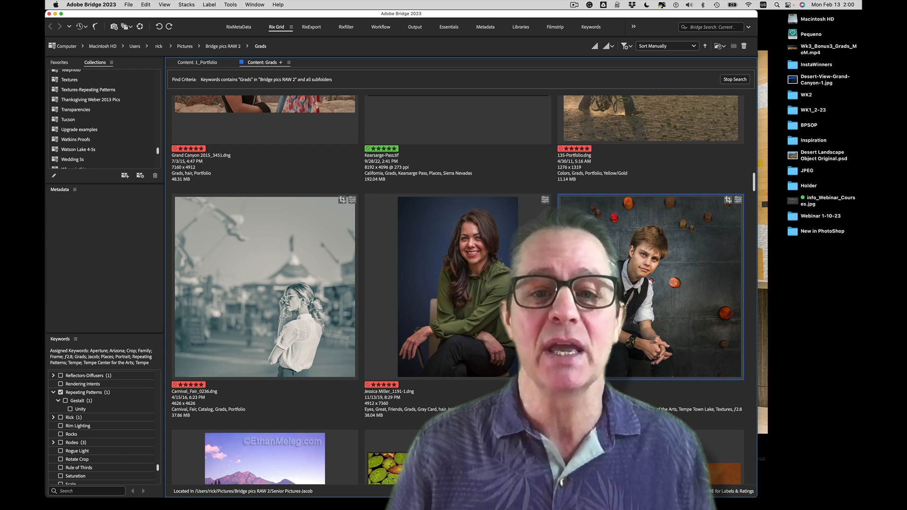